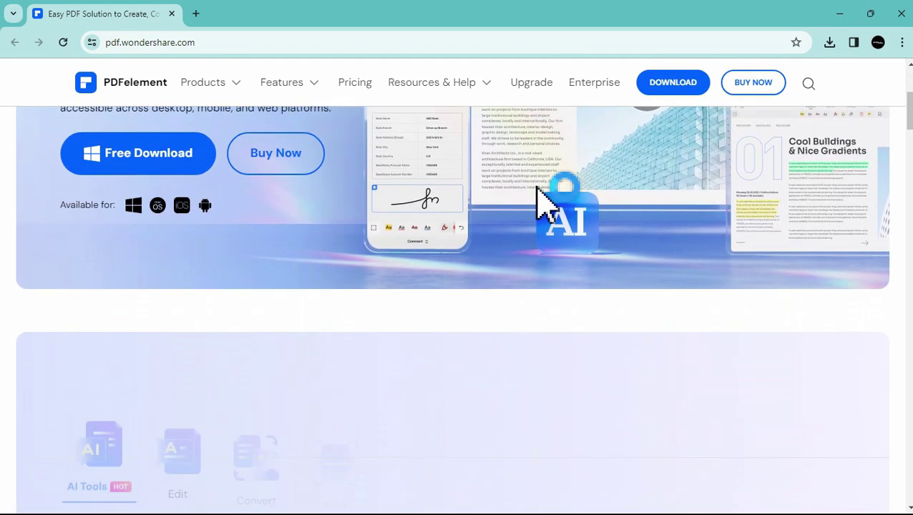
Scroll the pdf.wondershare.com homepage past the AI tools row and the See All PDFelement Features link.
{"action": "left_click", "coordinate": [538, 190]}
{"action": "scroll", "coordinate": [539, 190], "scroll_direction": "down", "scroll_amount": 5}
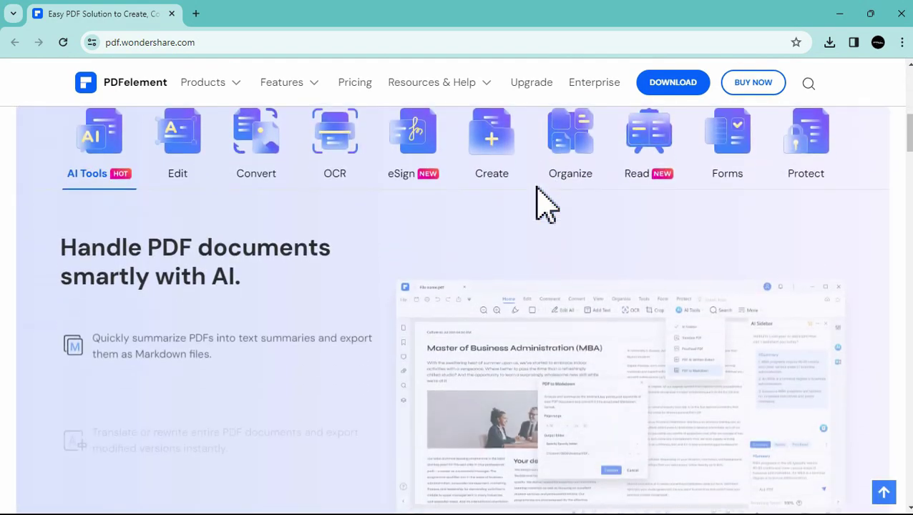
{"action": "scroll", "coordinate": [538, 189], "scroll_direction": "down", "scroll_amount": 5}
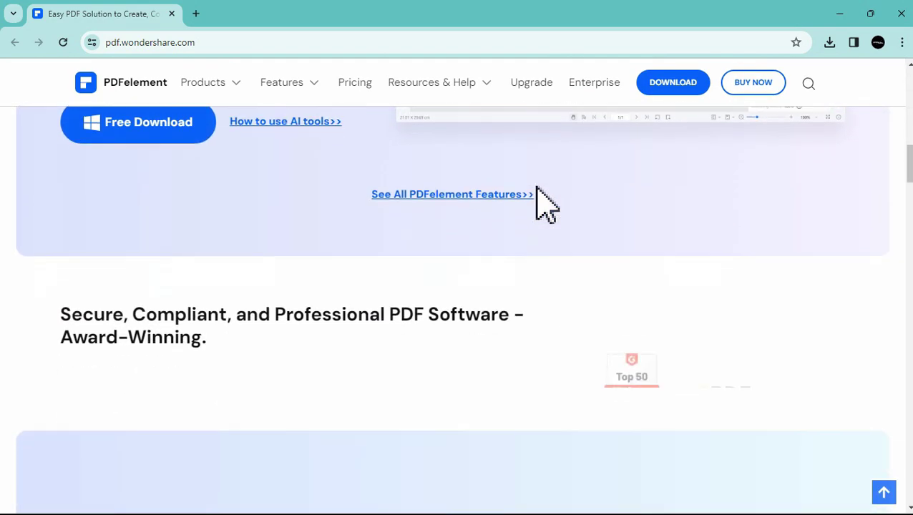
{"action": "scroll", "coordinate": [537, 187], "scroll_direction": "down", "scroll_amount": 6}
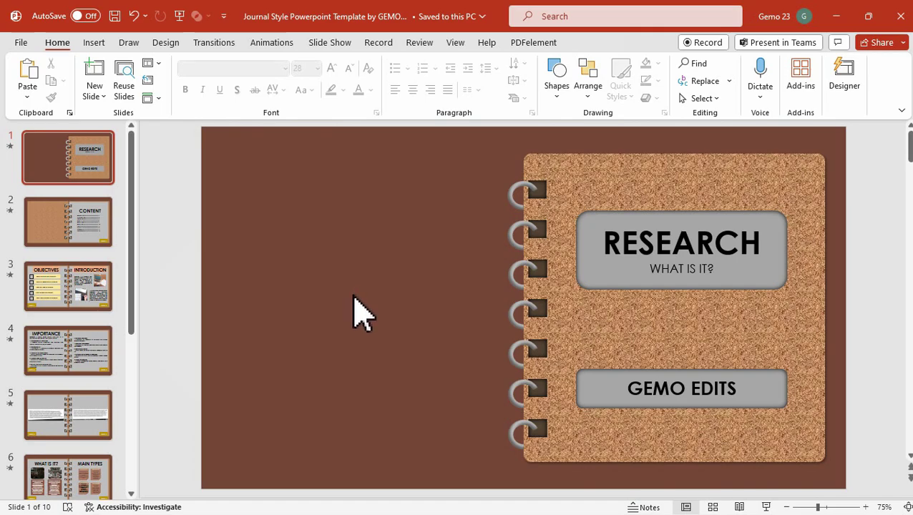
{"action": "left_click", "coordinate": [91, 232]}
{"action": "left_click", "coordinate": [88, 294]}
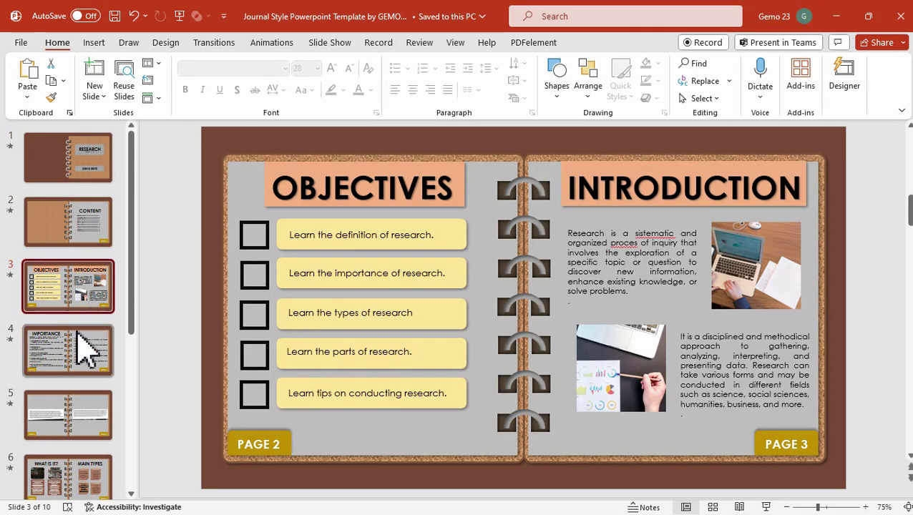
{"action": "left_click", "coordinate": [85, 354]}
{"action": "left_click", "coordinate": [79, 416]}
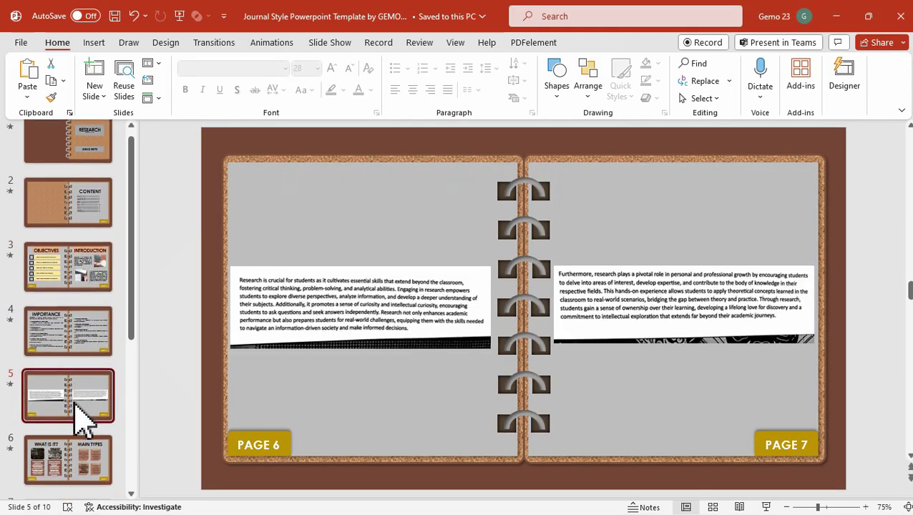
{"action": "left_click", "coordinate": [79, 444]}
{"action": "left_click", "coordinate": [82, 474]}
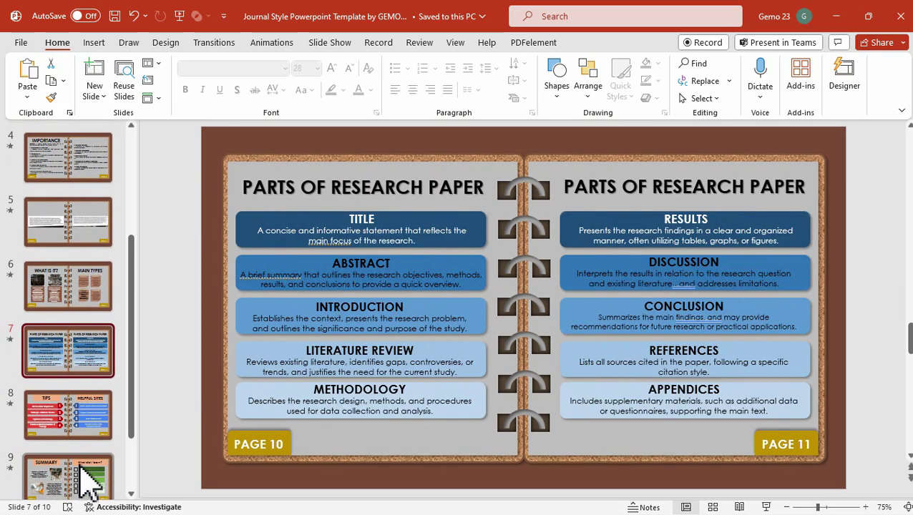
{"action": "left_click", "coordinate": [85, 462]}
{"action": "left_click", "coordinate": [86, 462]}
{"action": "scroll", "coordinate": [86, 463], "scroll_direction": "up", "scroll_amount": 10}
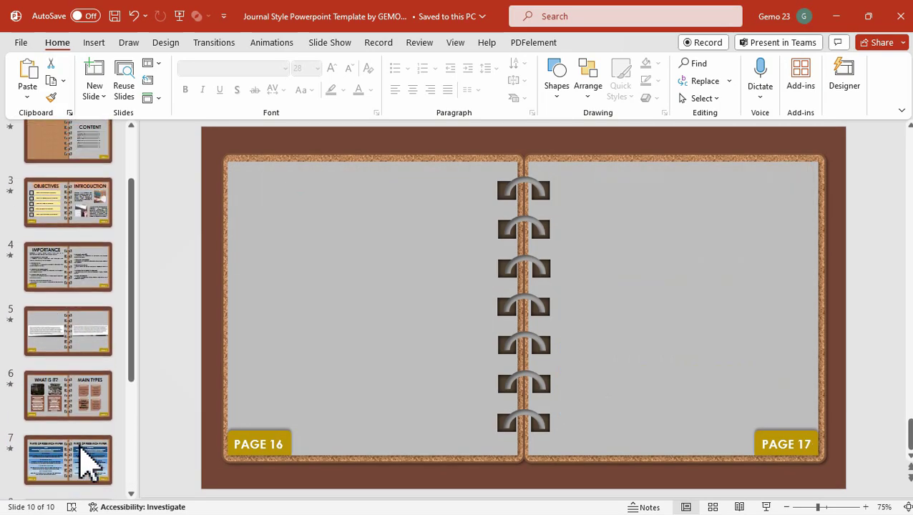
{"action": "left_click", "coordinate": [100, 176]}
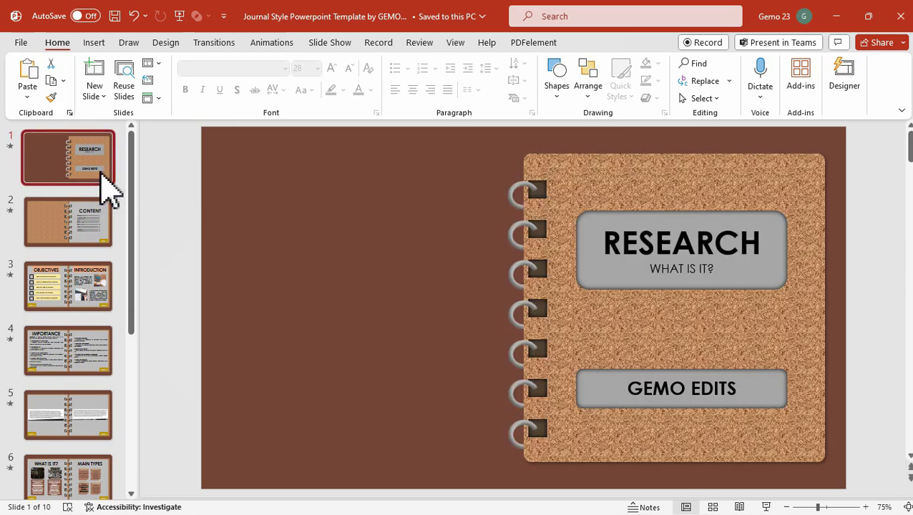
Create a PDF from the deck via the PDFelement ribbon, saving it as 'my pdf'.
{"action": "left_click", "coordinate": [536, 45]}
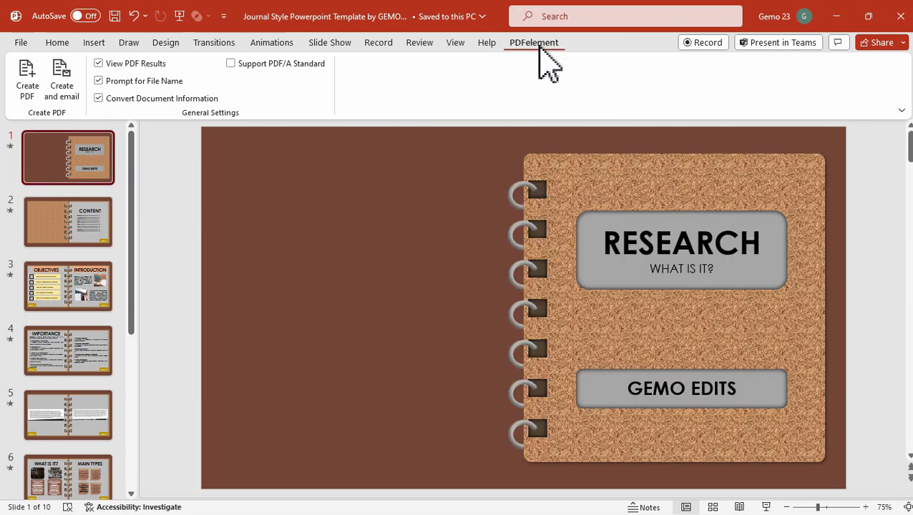
{"action": "left_click", "coordinate": [34, 93]}
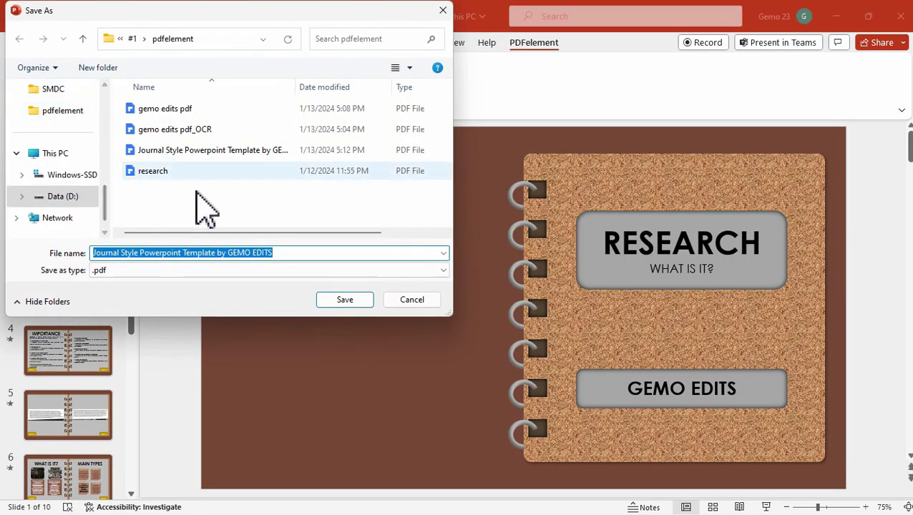
{"action": "type", "text": "my pdf"}
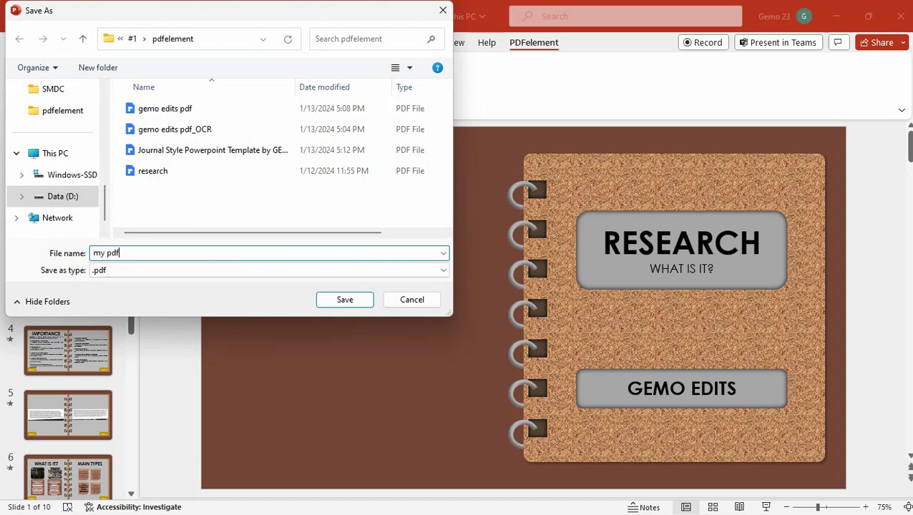
{"action": "key", "text": "Return"}
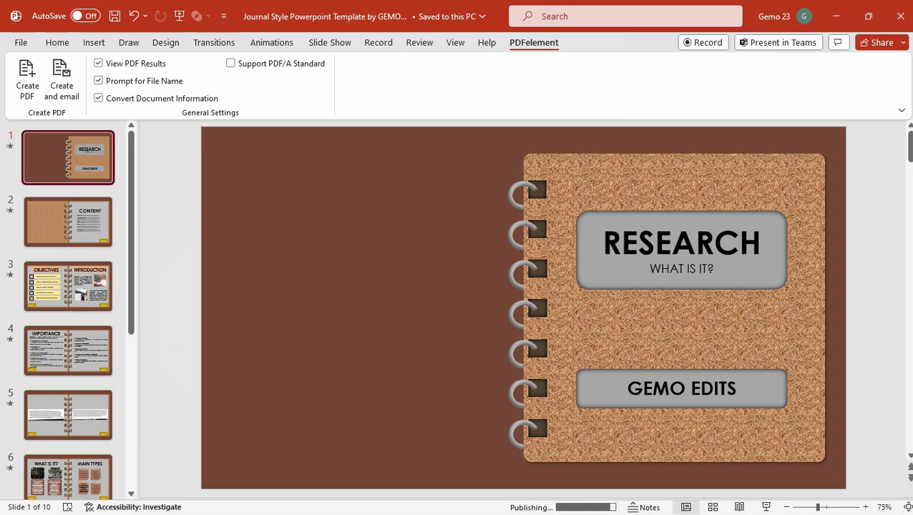
{"action": "scroll", "coordinate": [633, 204], "scroll_direction": "down", "scroll_amount": 20}
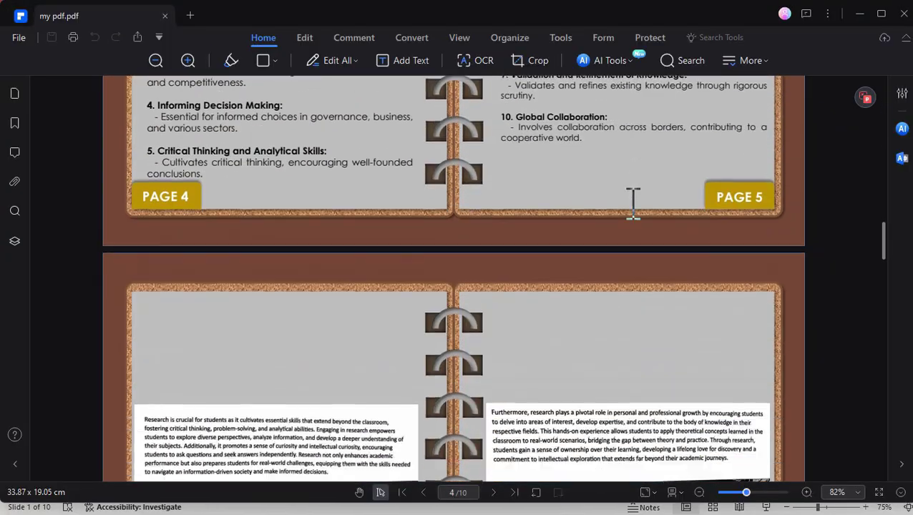
Scroll through my pdf.pdf to the last page, jump back to the top, then reach page 3.
{"action": "scroll", "coordinate": [633, 204], "scroll_direction": "down", "scroll_amount": 20}
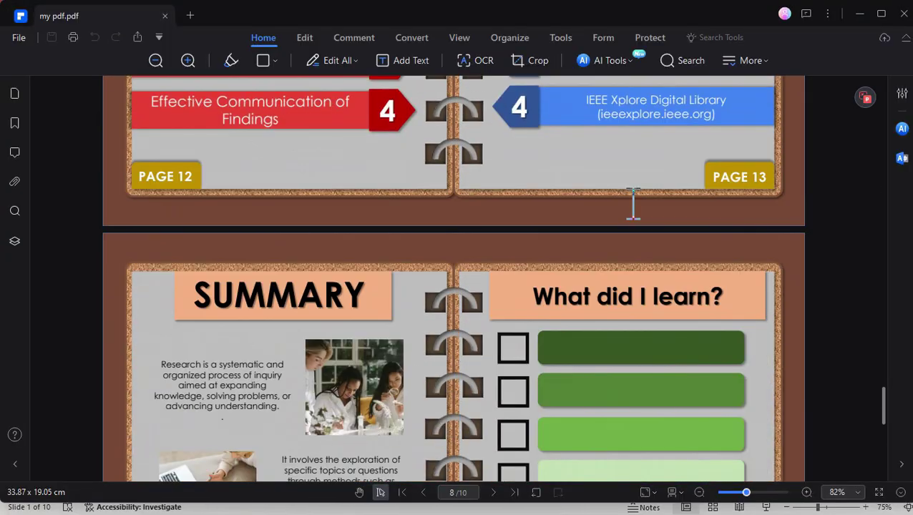
{"action": "scroll", "coordinate": [633, 204], "scroll_direction": "down", "scroll_amount": 8}
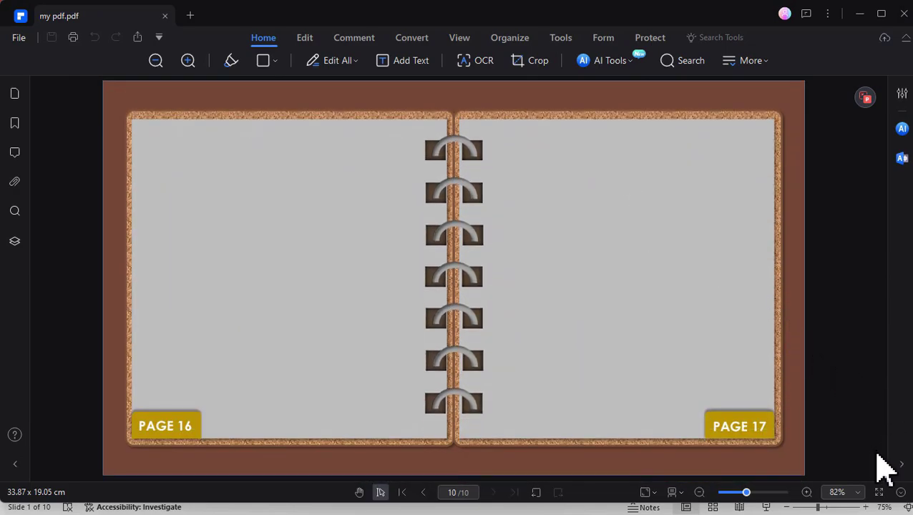
{"action": "left_click_drag", "start_coordinate": [888, 464], "coordinate": [891, 97]}
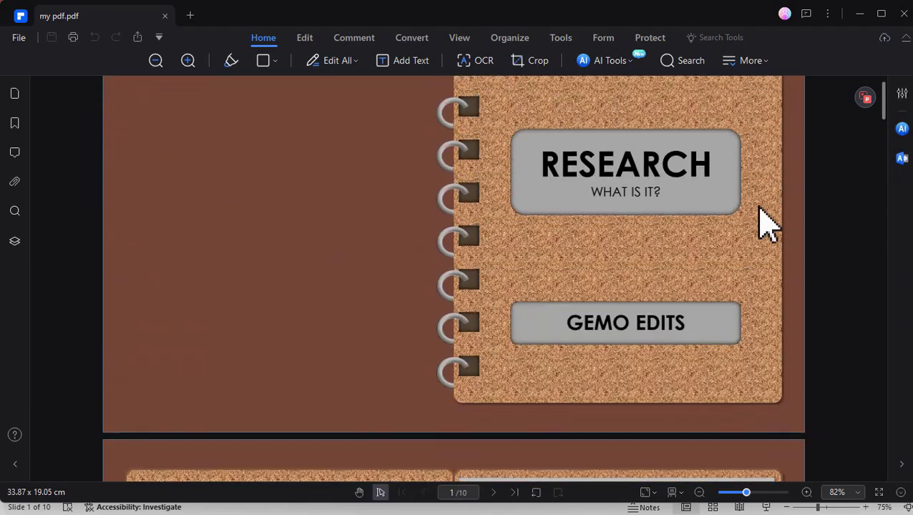
{"action": "scroll", "coordinate": [767, 224], "scroll_direction": "down", "scroll_amount": 5}
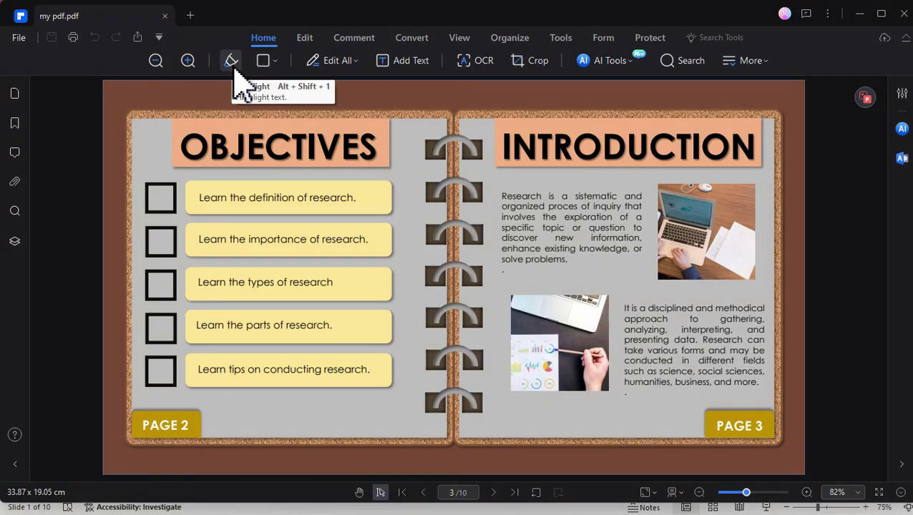
Highlight 'Research' in blue and the 'disciplined… presenting data' sentence in green.
{"action": "left_click", "coordinate": [231, 61]}
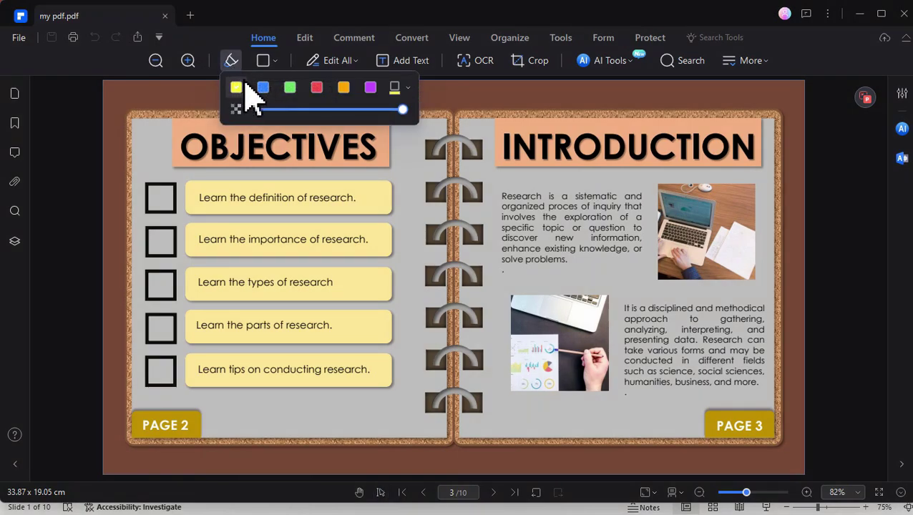
{"action": "left_click", "coordinate": [264, 88]}
{"action": "left_click_drag", "start_coordinate": [502, 192], "coordinate": [544, 197]}
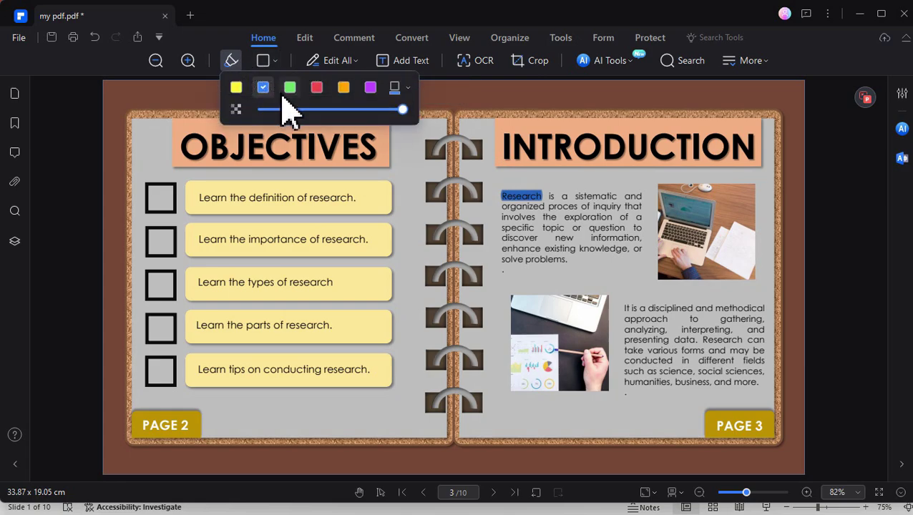
{"action": "left_click", "coordinate": [290, 89]}
{"action": "left_click_drag", "start_coordinate": [630, 308], "coordinate": [699, 335]}
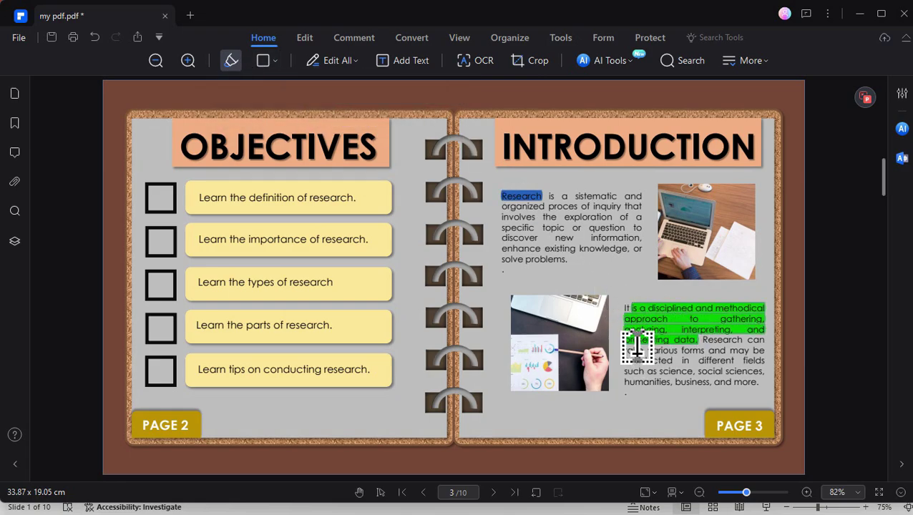
{"action": "scroll", "coordinate": [605, 319], "scroll_direction": "down", "scroll_amount": 5}
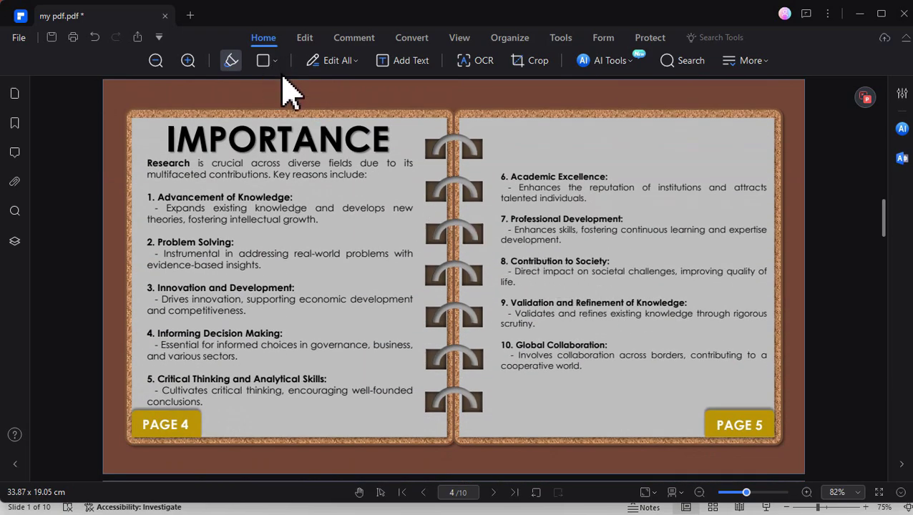
Draw a rectangle around item 6, Academic Excellence, on page 5.
{"action": "left_click", "coordinate": [274, 60]}
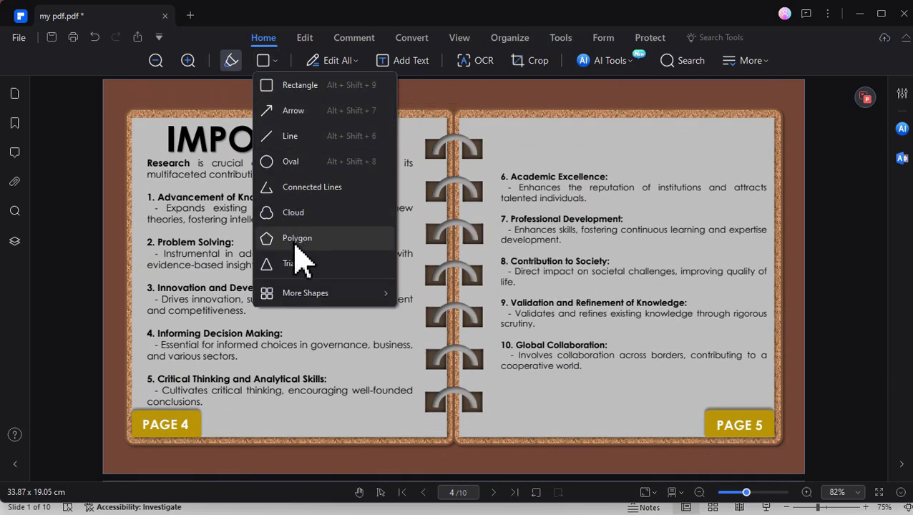
{"action": "left_click", "coordinate": [322, 90]}
{"action": "left_click_drag", "start_coordinate": [494, 166], "coordinate": [766, 214]}
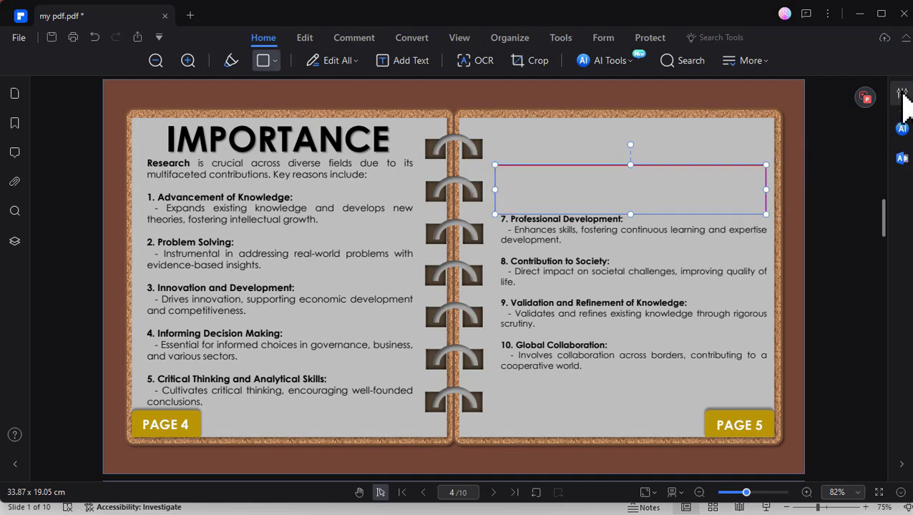
Make the rectangle's fill transparent and draw another around item 8, Contribution to Society.
{"action": "left_click", "coordinate": [902, 93]}
{"action": "left_click", "coordinate": [793, 215]}
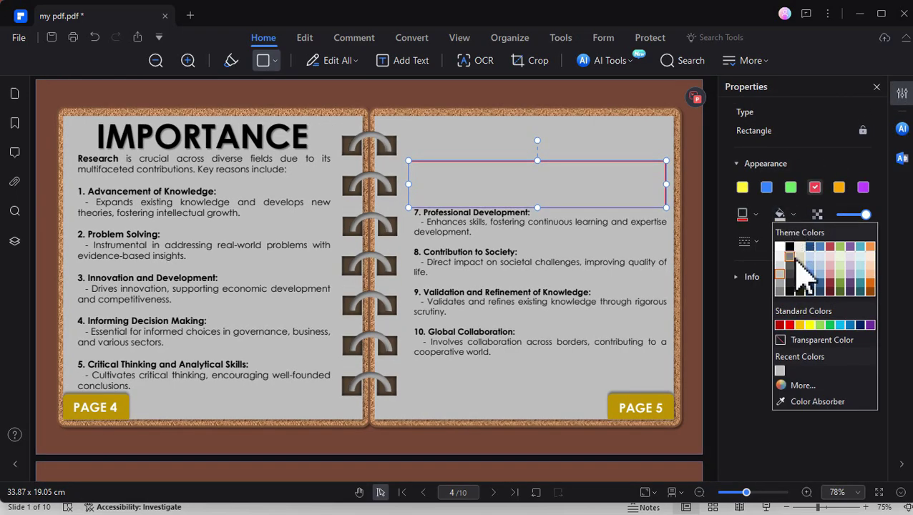
{"action": "left_click", "coordinate": [812, 341]}
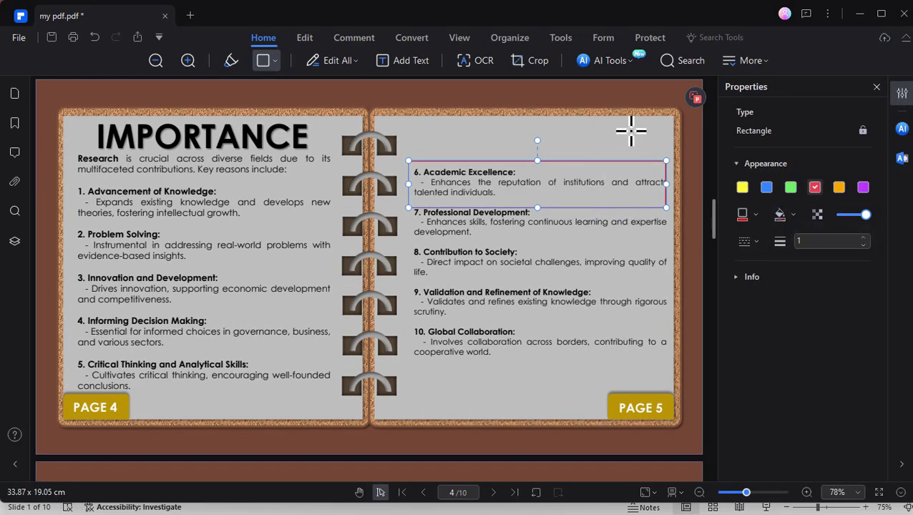
{"action": "left_click", "coordinate": [272, 68]}
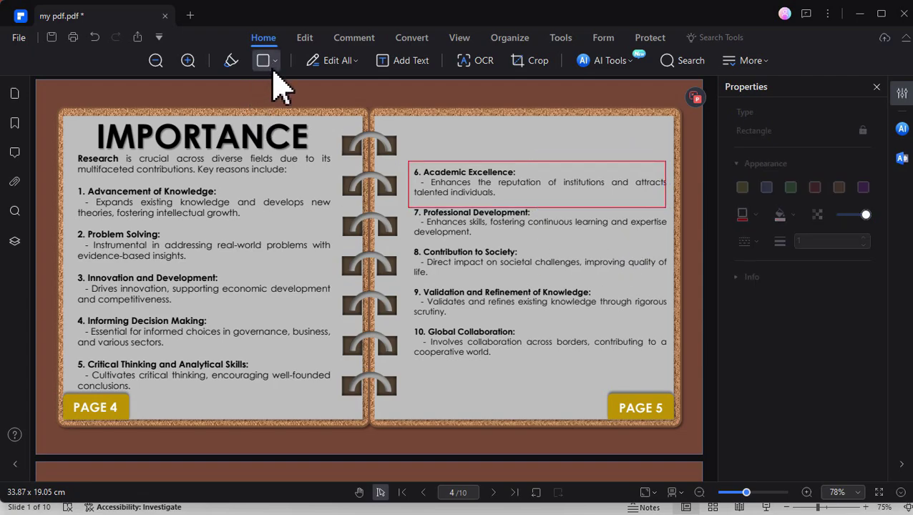
{"action": "left_click_drag", "start_coordinate": [626, 280], "coordinate": [671, 279]}
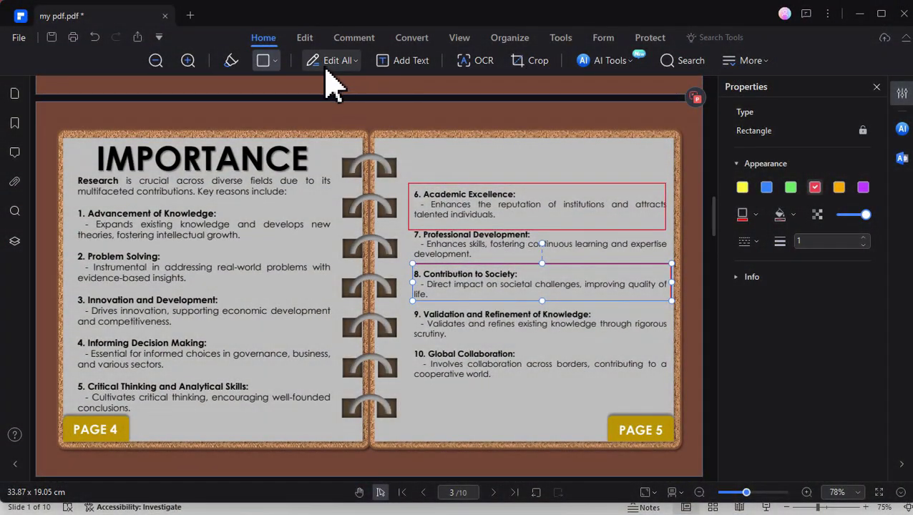
With Edit All on, widen the PAGE 5 label box so its text fits.
{"action": "left_click", "coordinate": [327, 70]}
{"action": "left_click", "coordinate": [222, 154]}
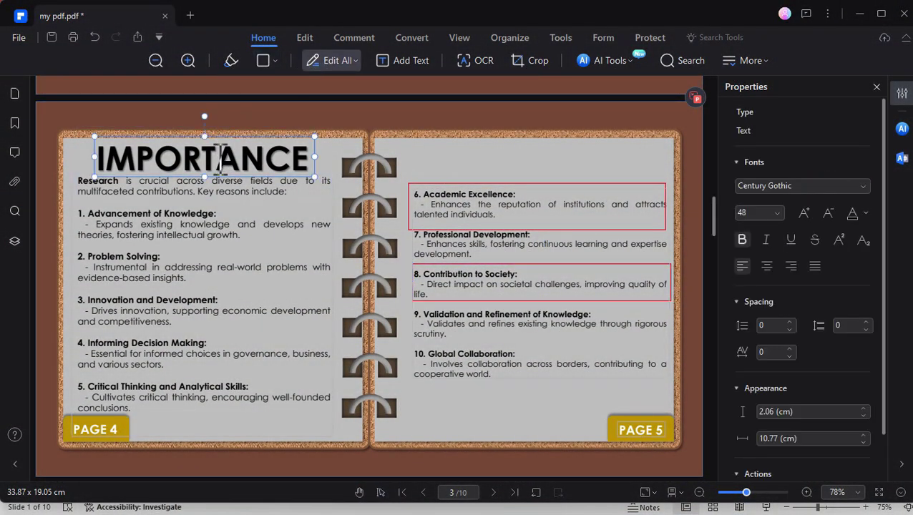
{"action": "left_click", "coordinate": [200, 230]}
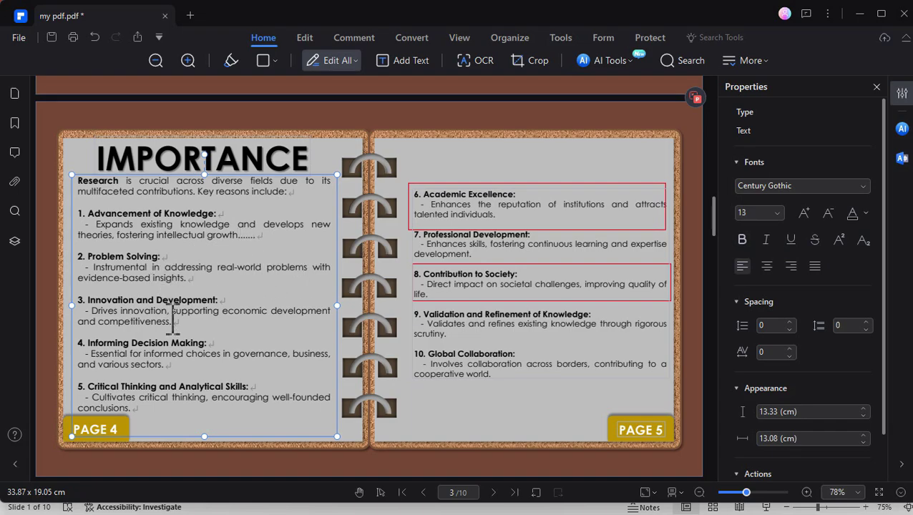
{"action": "left_click", "coordinate": [663, 436]}
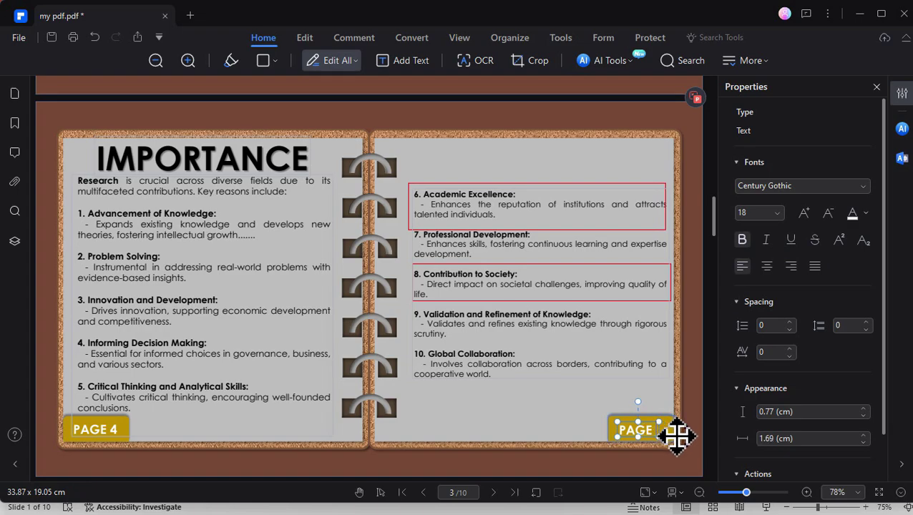
{"action": "left_click_drag", "start_coordinate": [676, 434], "coordinate": [727, 454]}
{"action": "left_click", "coordinate": [572, 345]}
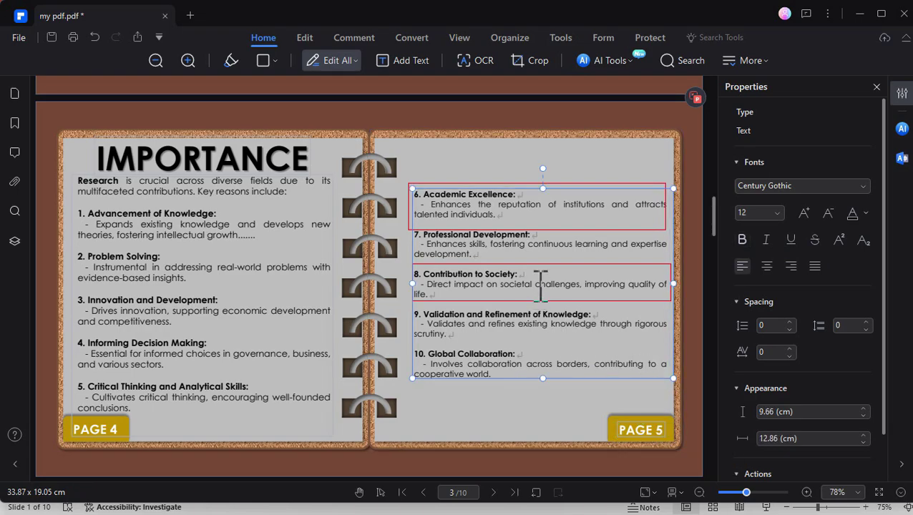
Add an 'additional notes' text box above item 6 and nudge it left.
{"action": "left_click", "coordinate": [399, 61]}
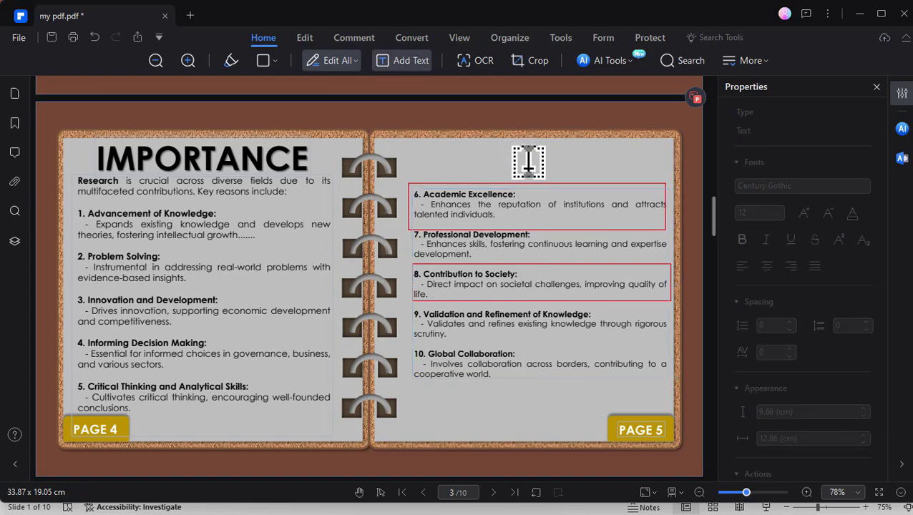
{"action": "left_click", "coordinate": [561, 166]}
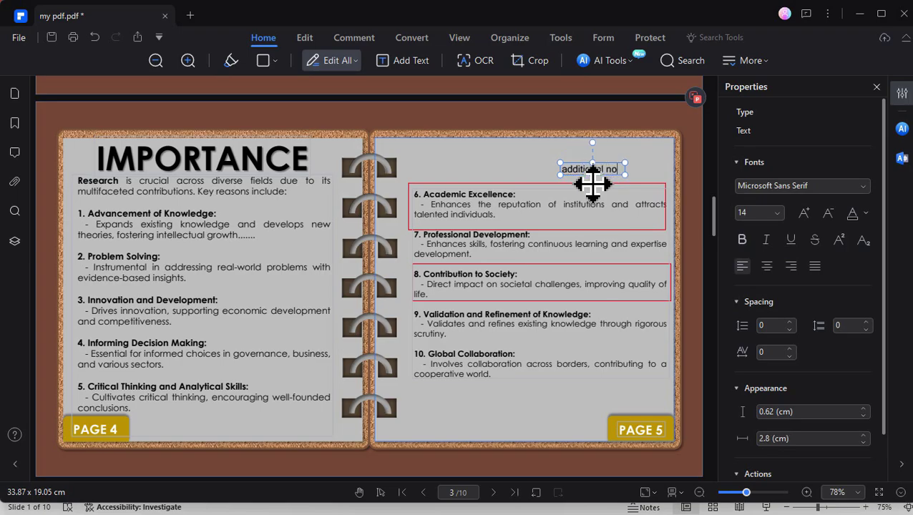
{"action": "left_click_drag", "start_coordinate": [618, 161], "coordinate": [584, 163]}
Bring up the pages 6–7 spread and select the scanned paragraph images on both pages.
{"action": "scroll", "coordinate": [587, 172], "scroll_direction": "up", "scroll_amount": 10}
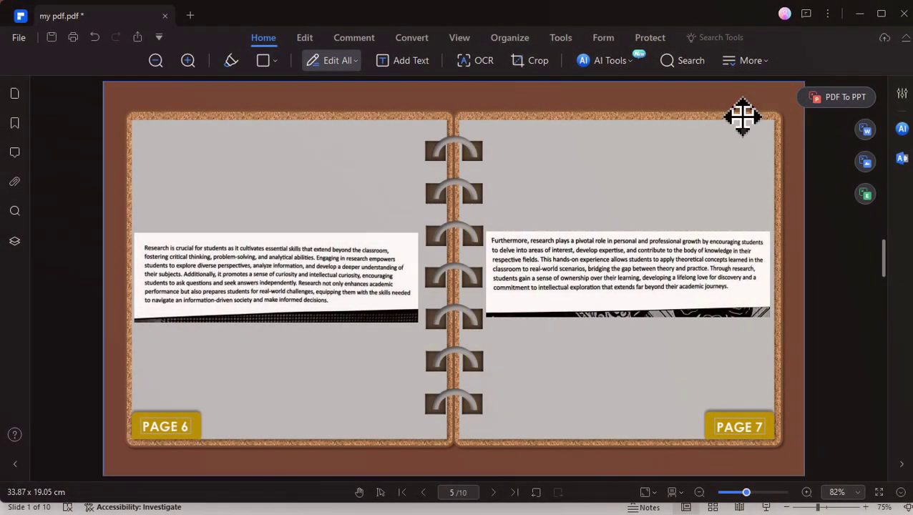
{"action": "left_click", "coordinate": [230, 257]}
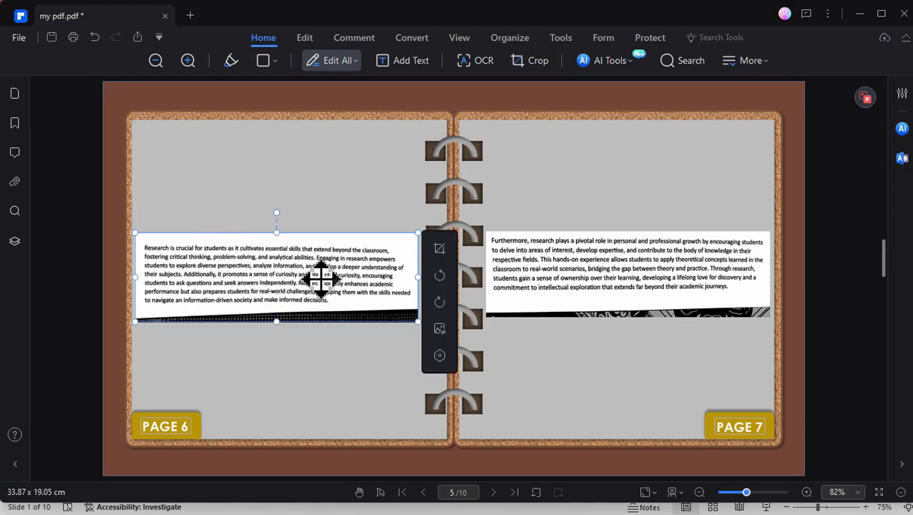
{"action": "left_click", "coordinate": [548, 278]}
{"action": "left_click", "coordinate": [301, 268]}
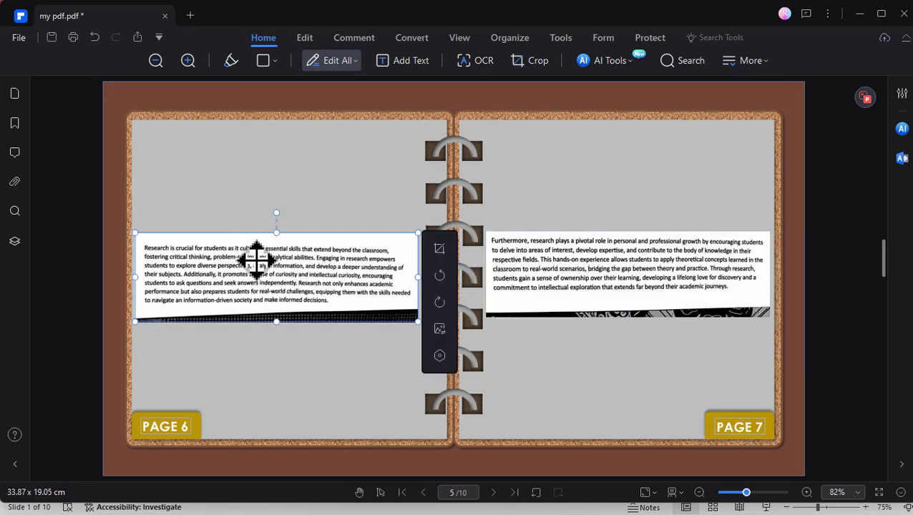
{"action": "left_click", "coordinate": [543, 261]}
{"action": "left_click", "coordinate": [306, 272]}
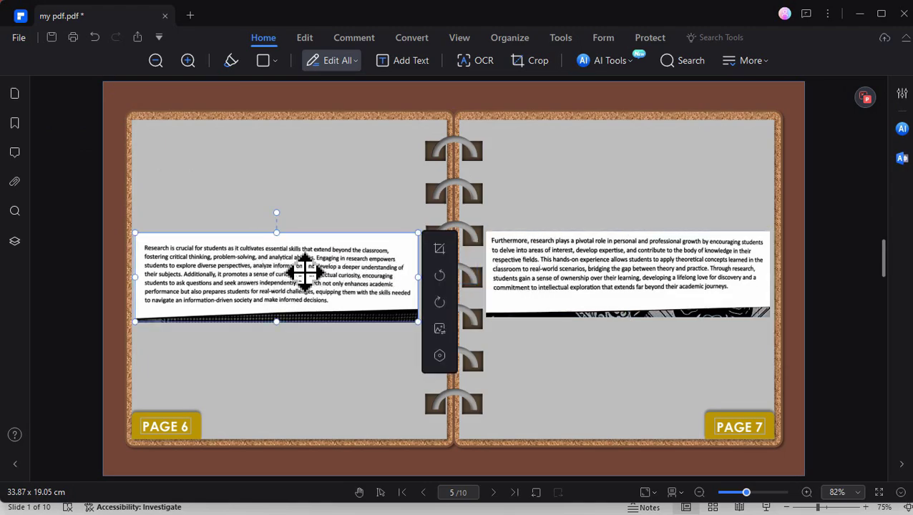
{"action": "left_click", "coordinate": [529, 279]}
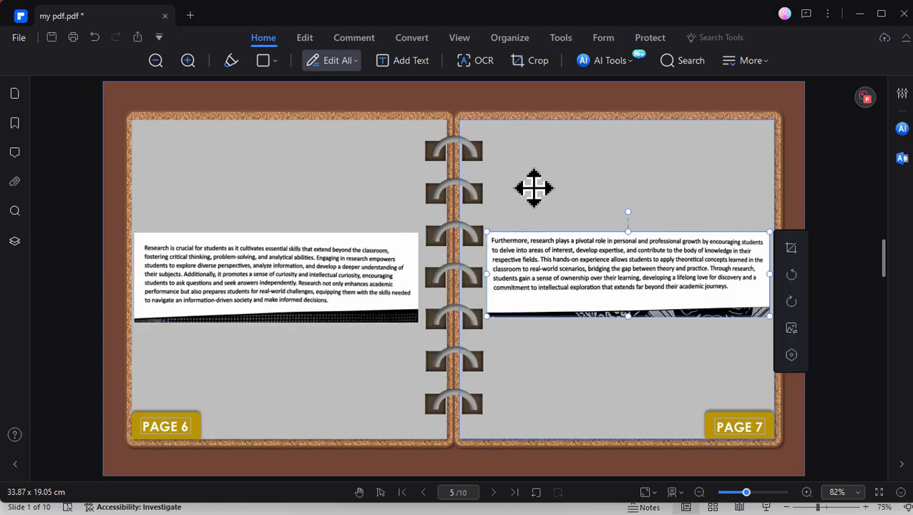
{"action": "left_click", "coordinate": [315, 40]}
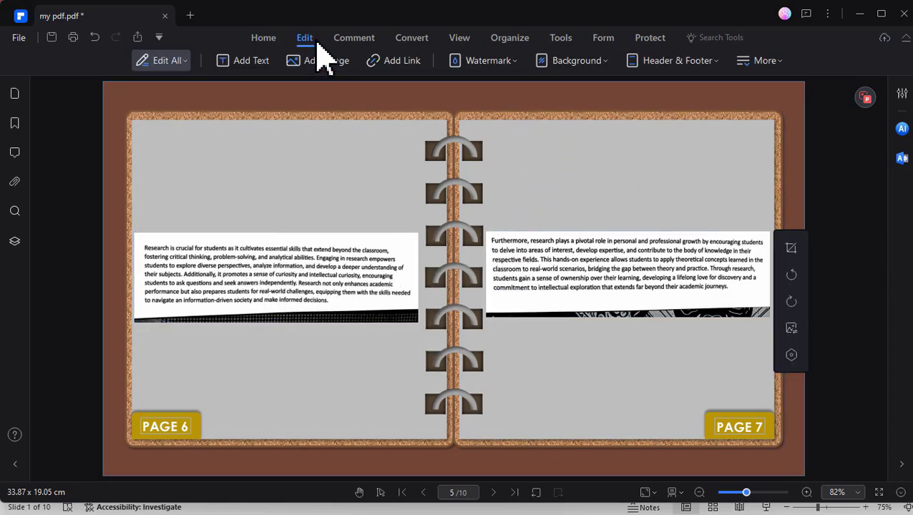
{"action": "left_click", "coordinate": [263, 41]}
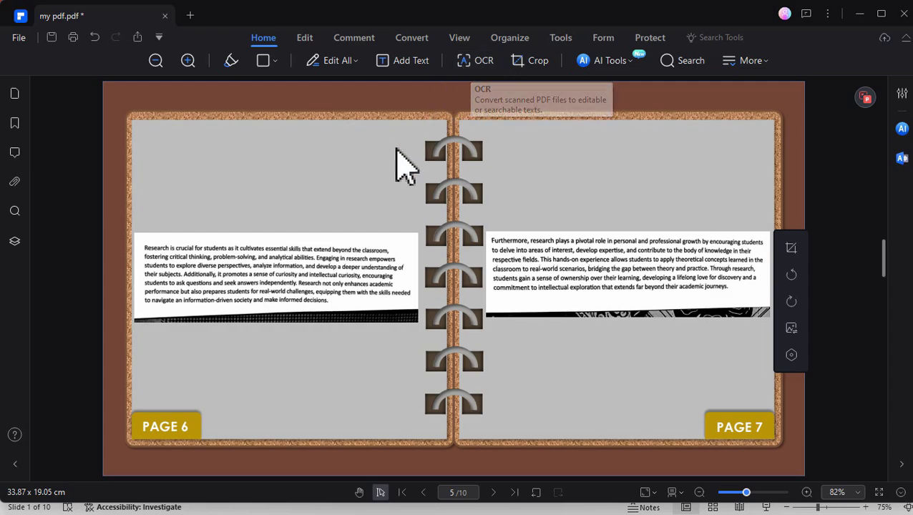
Save my pdf.pdf and OCR the current page into editable English text.
{"action": "left_click", "coordinate": [486, 70]}
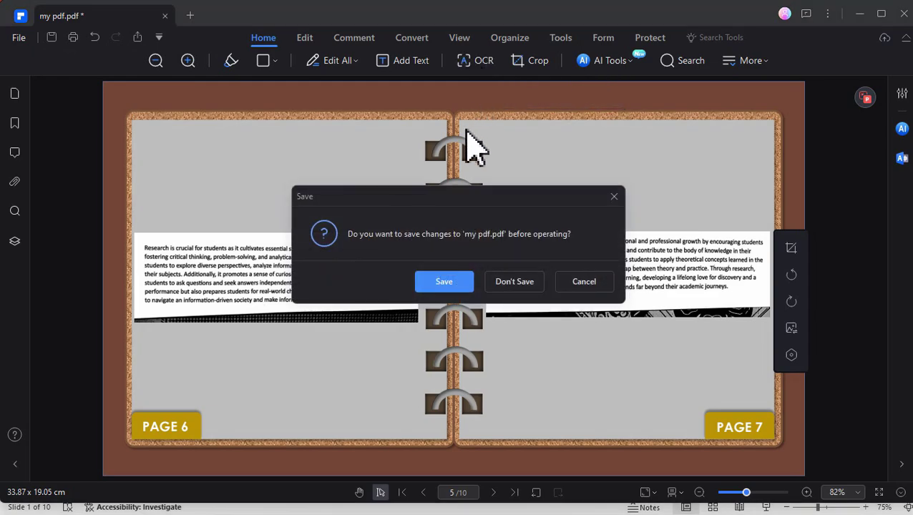
{"action": "left_click", "coordinate": [445, 282]}
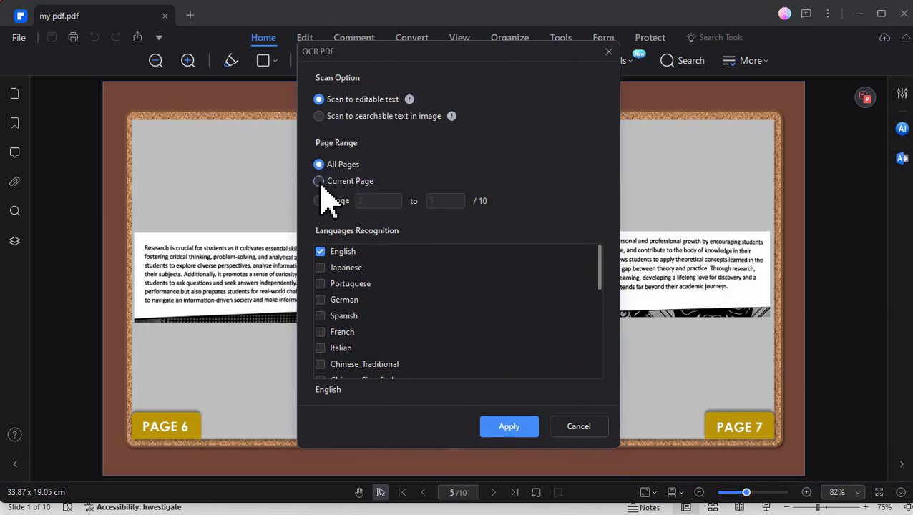
{"action": "left_click", "coordinate": [521, 429]}
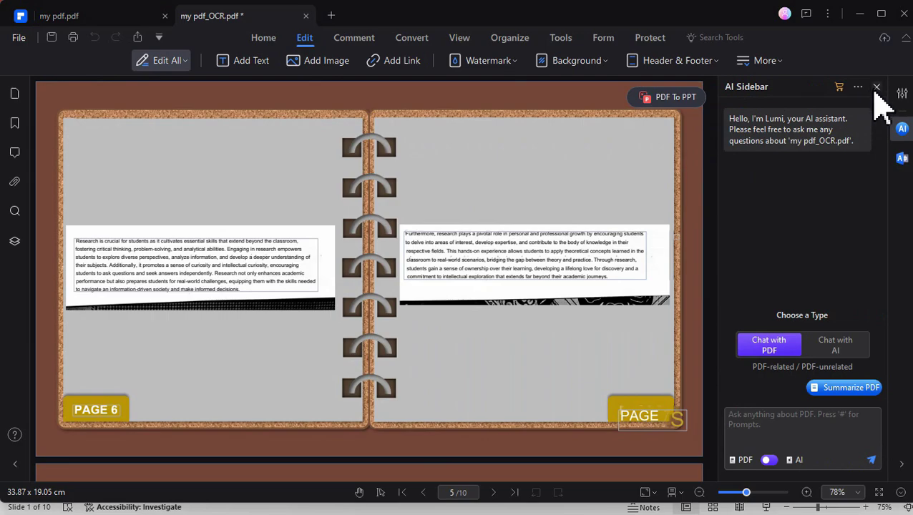
Hide the AI assistant and highlight 'Research' in the page 6 paragraph in blue.
{"action": "left_click", "coordinate": [877, 87]}
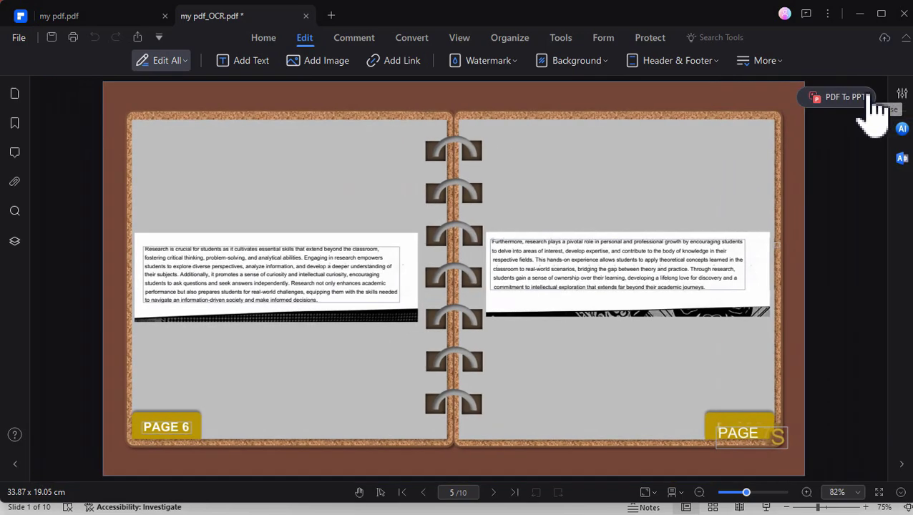
{"action": "mouse_move", "coordinate": [321, 247]}
{"action": "left_mouse_down"}
{"action": "mouse_move", "coordinate": [354, 161]}
{"action": "mouse_move", "coordinate": [320, 248]}
{"action": "left_mouse_up"}
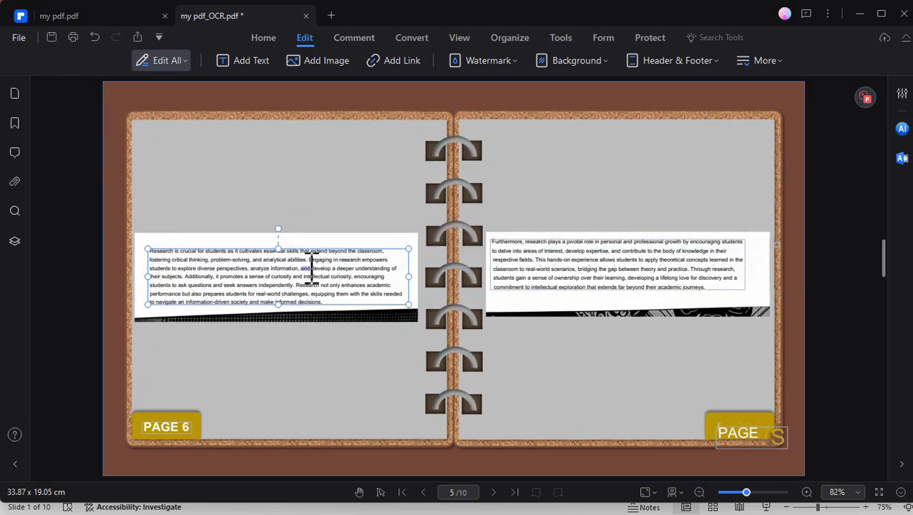
{"action": "triple_click", "coordinate": [312, 271]}
{"action": "left_click", "coordinate": [263, 37]}
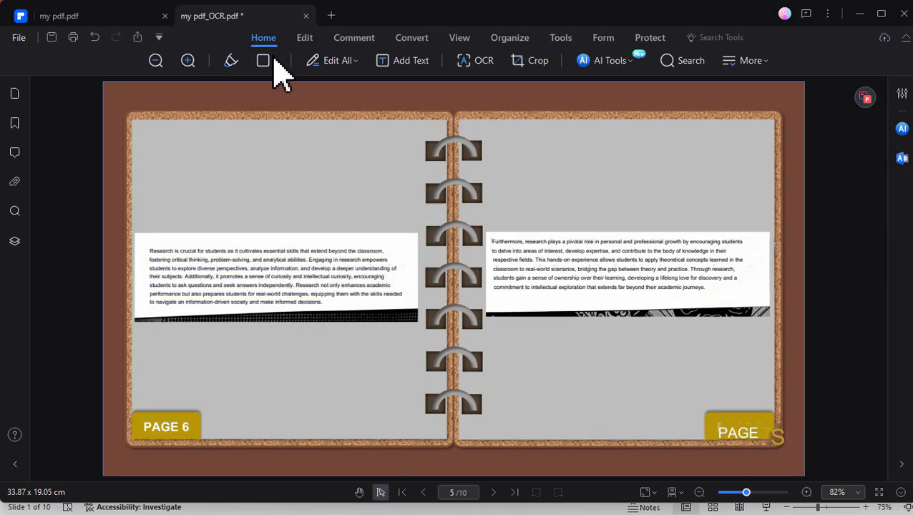
{"action": "left_click", "coordinate": [233, 62]}
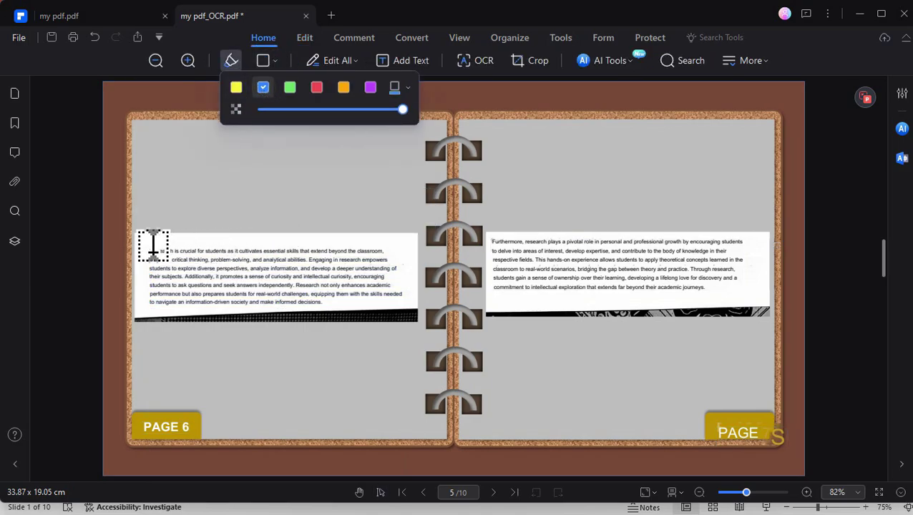
{"action": "left_click_drag", "start_coordinate": [149, 251], "coordinate": [173, 251]}
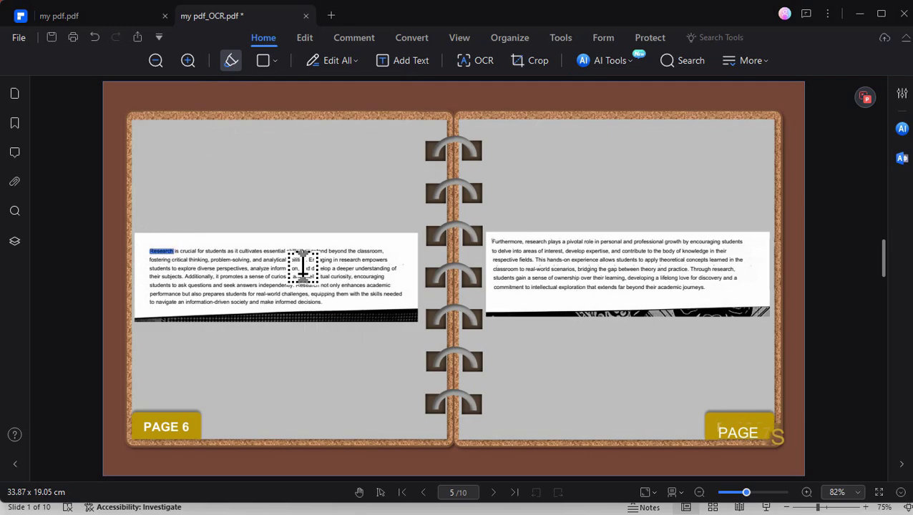
{"action": "key", "text": "Escape"}
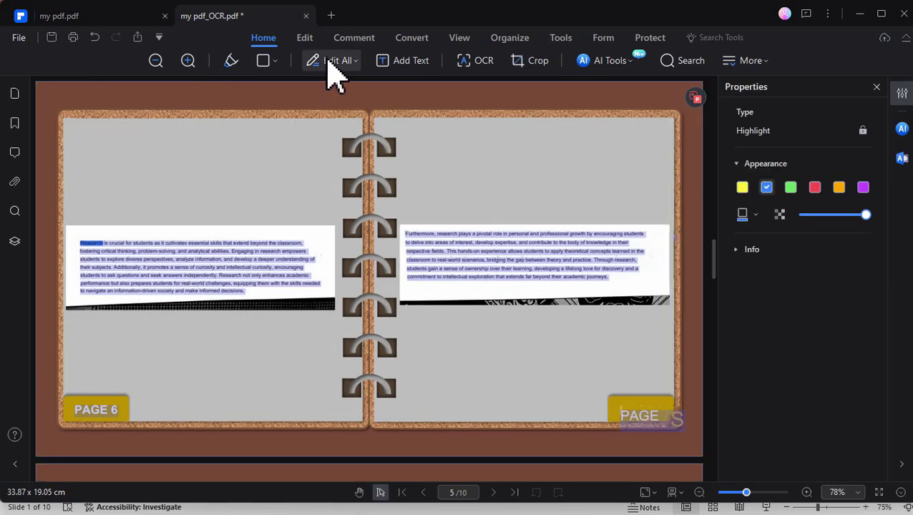
Set the page 6 paragraph to font size 9 and move it to the page top.
{"action": "left_click", "coordinate": [331, 60]}
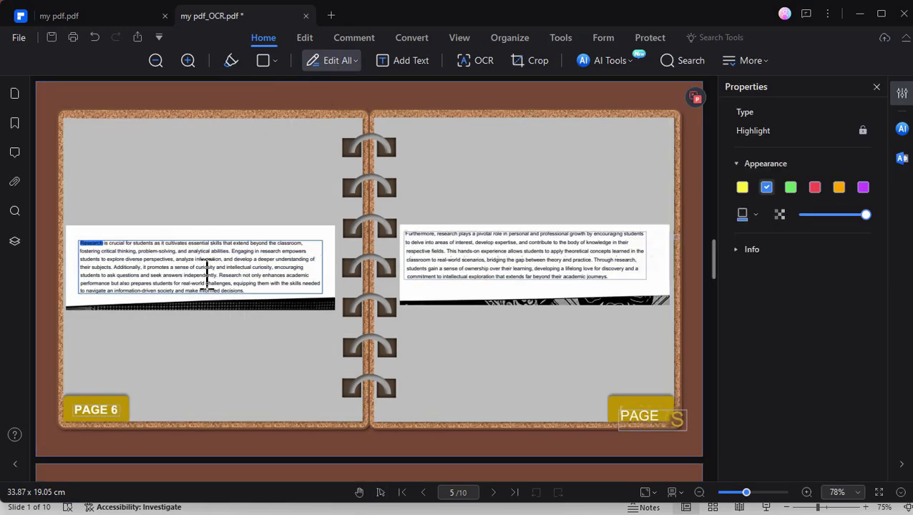
{"action": "double_click", "coordinate": [206, 267]}
{"action": "triple_click", "coordinate": [294, 272]}
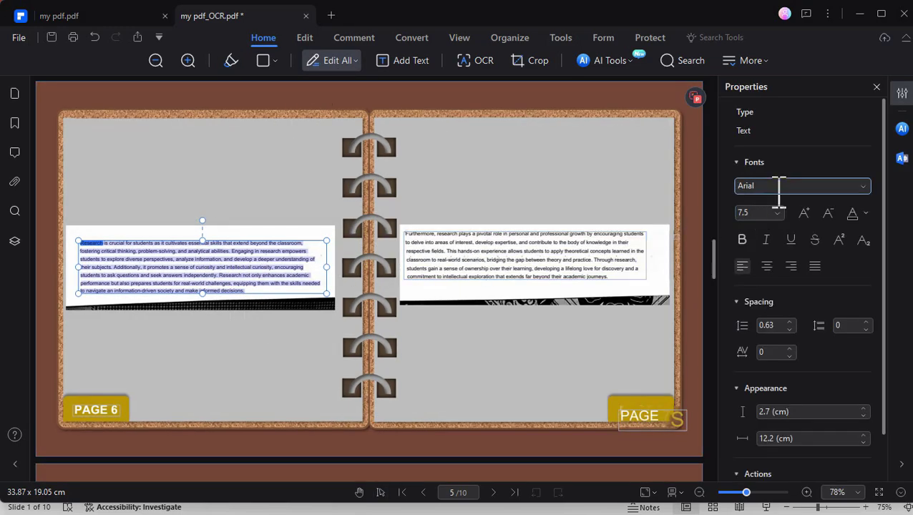
{"action": "left_click", "coordinate": [805, 213]}
{"action": "left_click", "coordinate": [805, 213]}
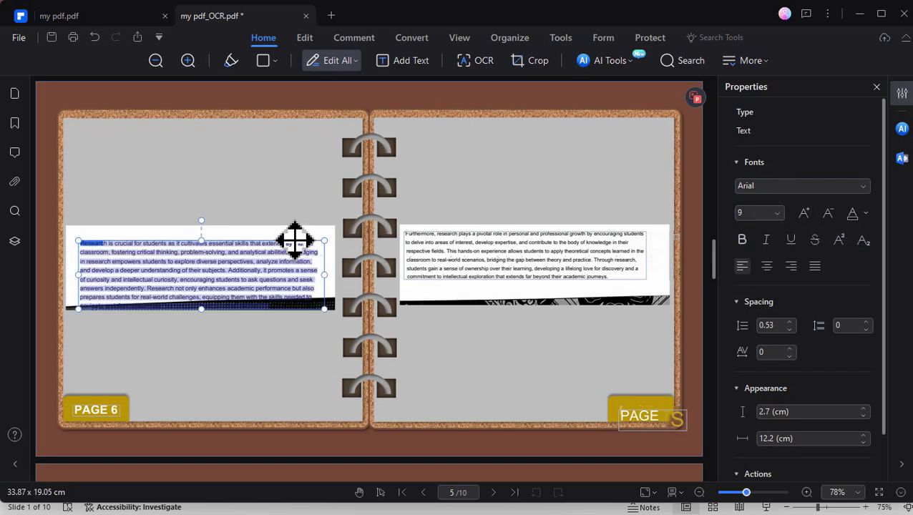
{"action": "left_click_drag", "start_coordinate": [295, 240], "coordinate": [294, 146]}
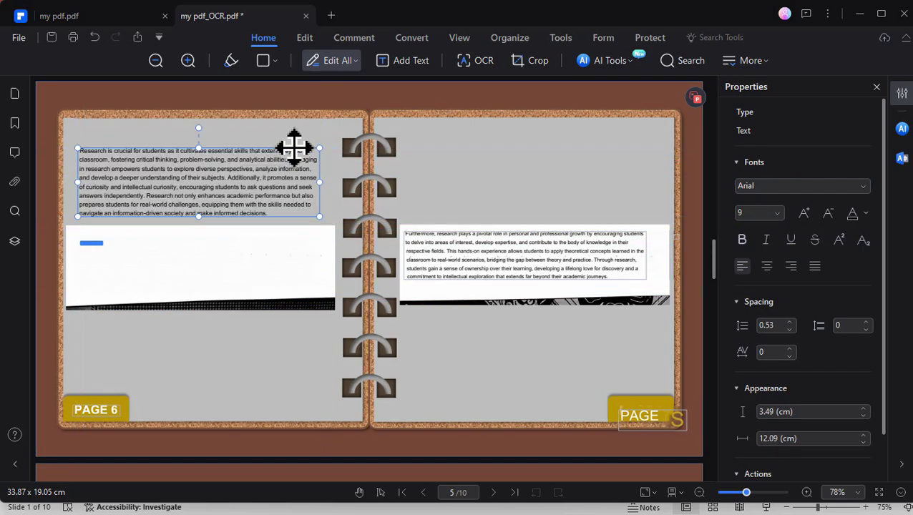
{"action": "key", "text": "ctrl+z"}
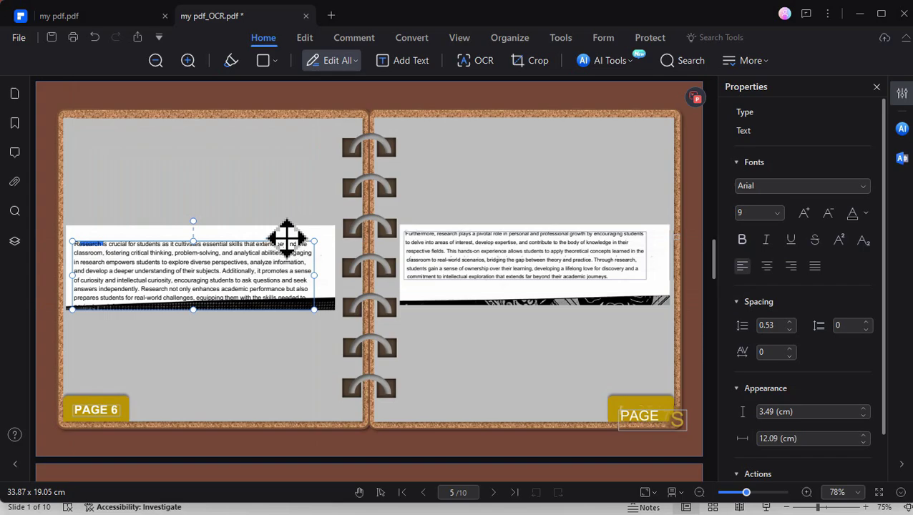
{"action": "left_click_drag", "start_coordinate": [286, 238], "coordinate": [298, 142]}
Enlarge the right-hand paragraph's text to size 8 and move it to the page top.
{"action": "left_click", "coordinate": [584, 260]}
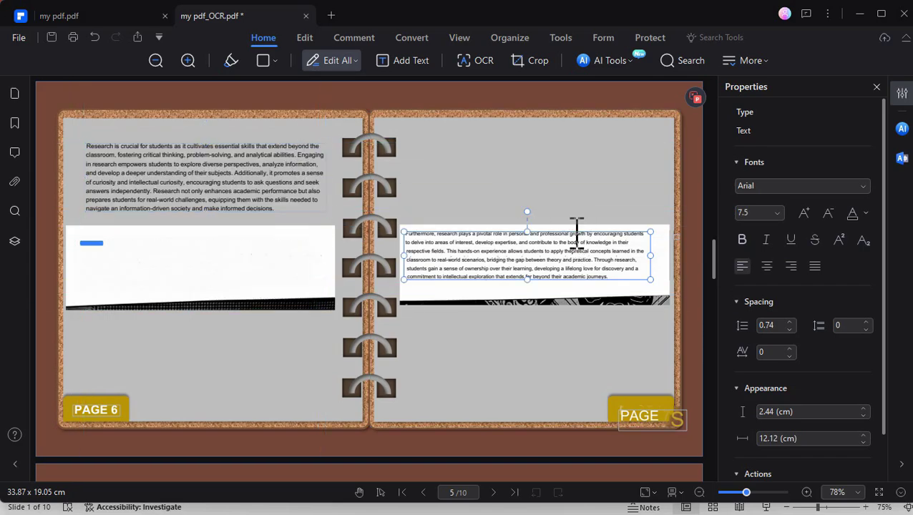
{"action": "key", "text": "ctrl+shift+End"}
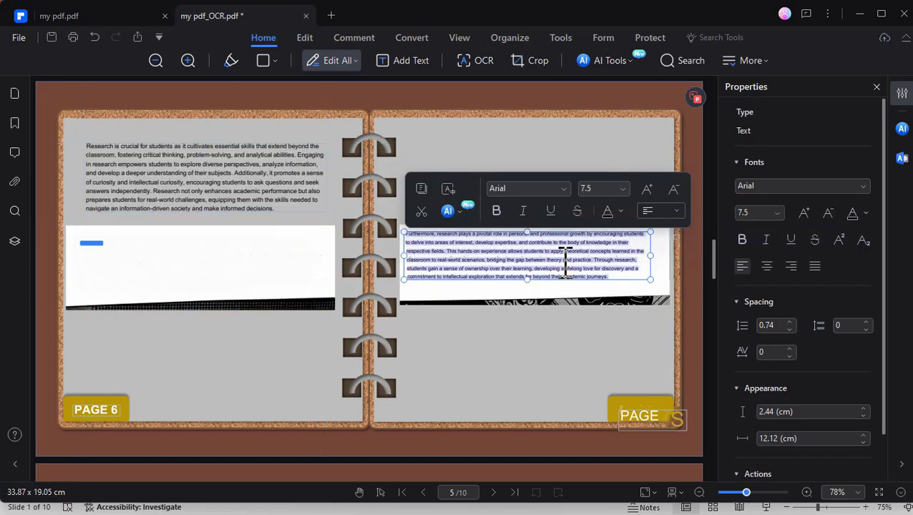
{"action": "left_click", "coordinate": [803, 213]}
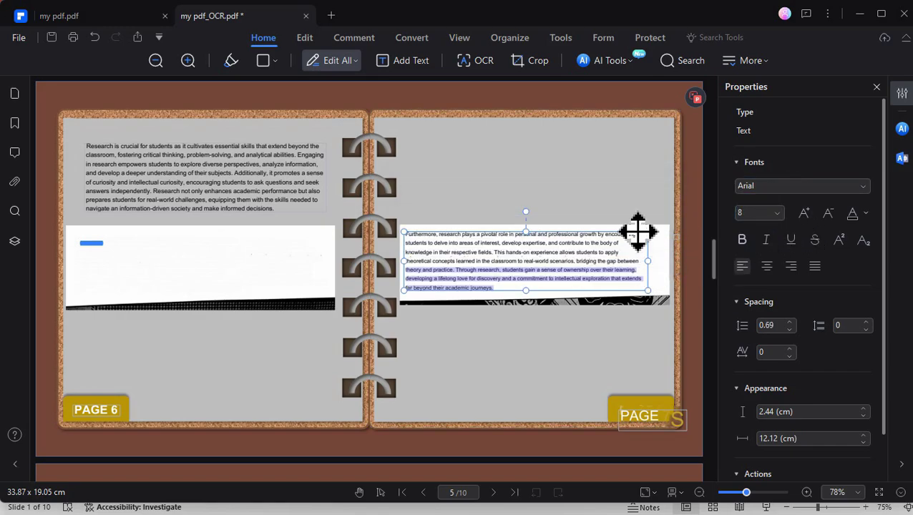
{"action": "left_click_drag", "start_coordinate": [638, 231], "coordinate": [627, 137]}
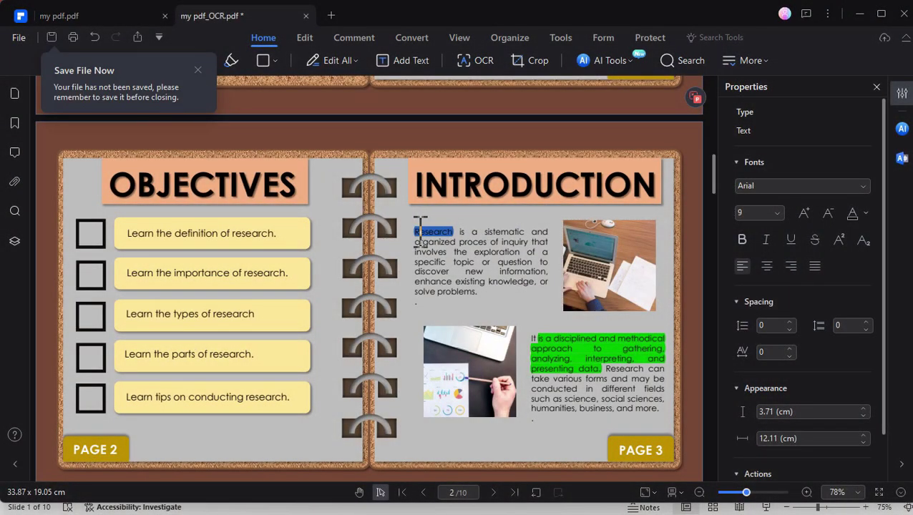
AI-proofread the Introduction's first paragraph and replace it with the corrected 'systematic' version.
{"action": "left_click_drag", "start_coordinate": [421, 225], "coordinate": [488, 300]}
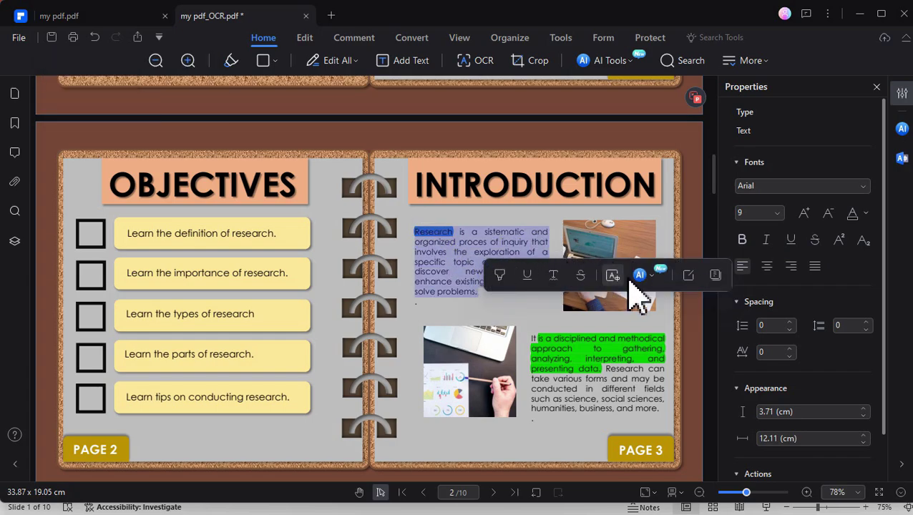
{"action": "left_click", "coordinate": [655, 277]}
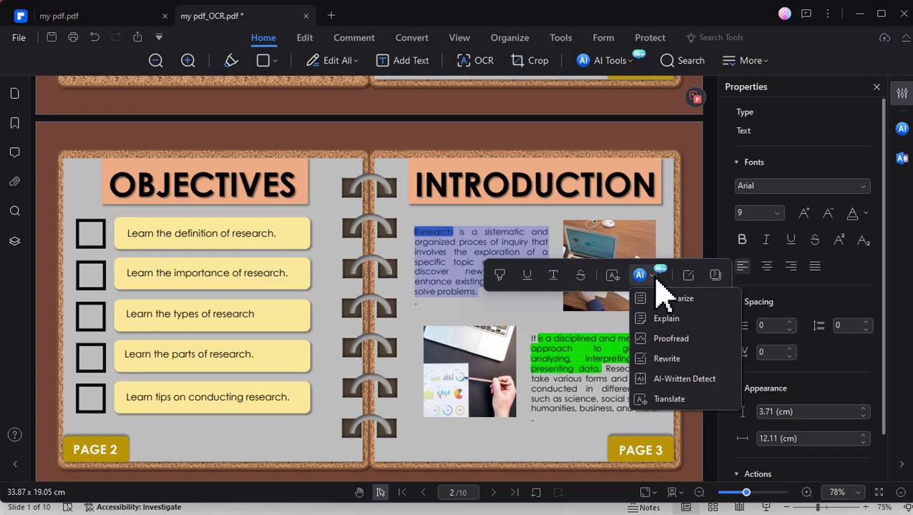
{"action": "left_click", "coordinate": [673, 338]}
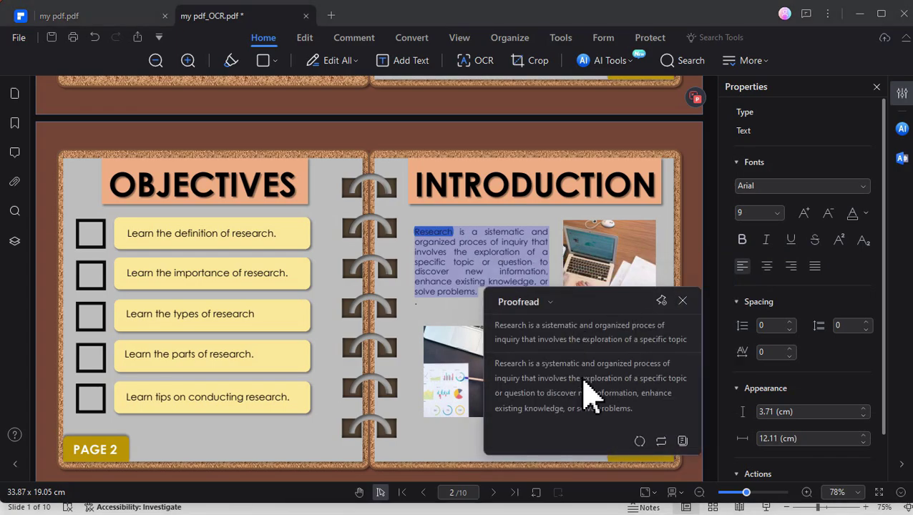
{"action": "double_click", "coordinate": [556, 325]}
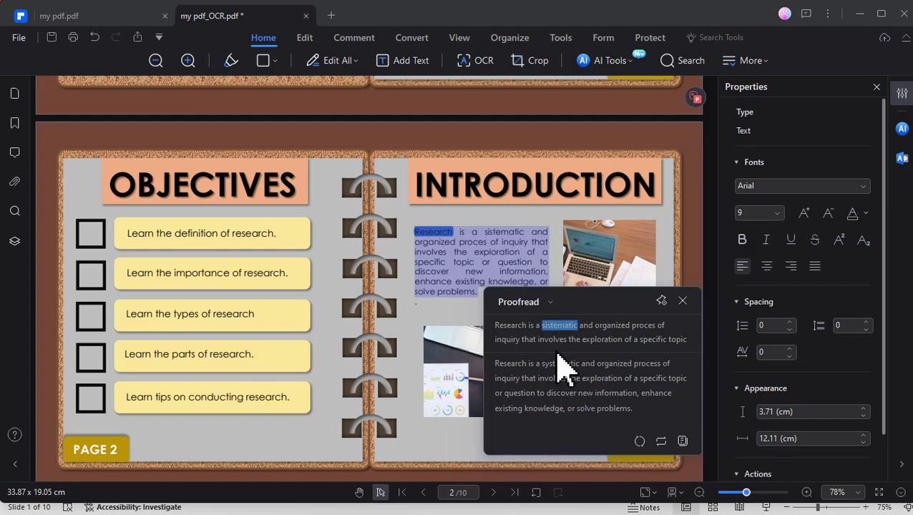
{"action": "double_click", "coordinate": [559, 364]}
{"action": "left_click", "coordinate": [660, 442]}
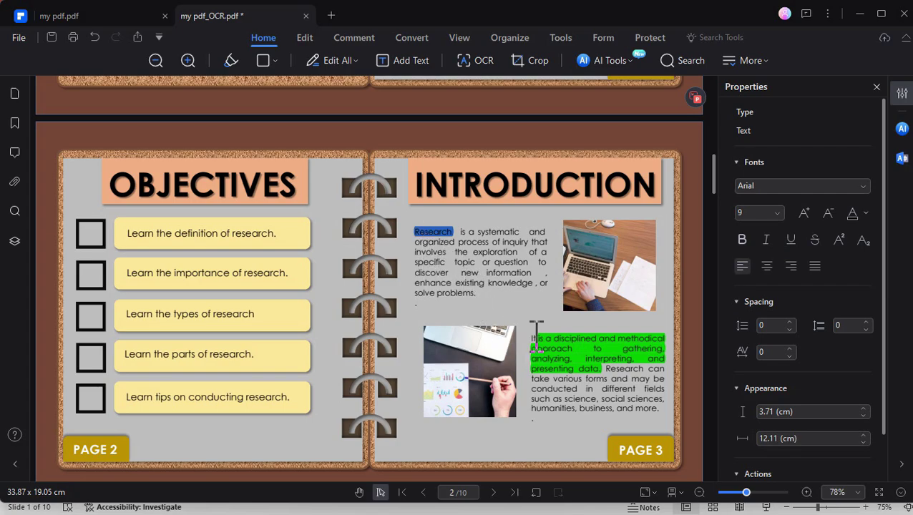
{"action": "left_click_drag", "start_coordinate": [537, 334], "coordinate": [665, 419]}
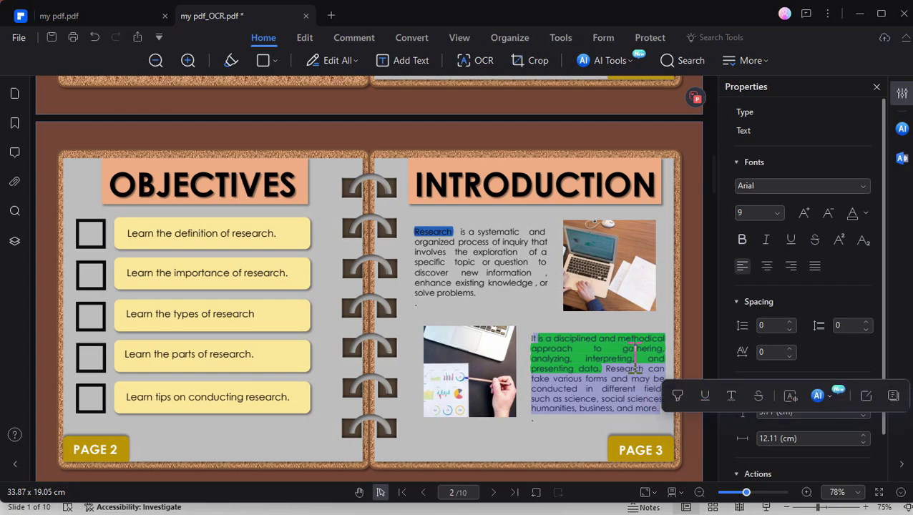
{"action": "left_click", "coordinate": [819, 396]}
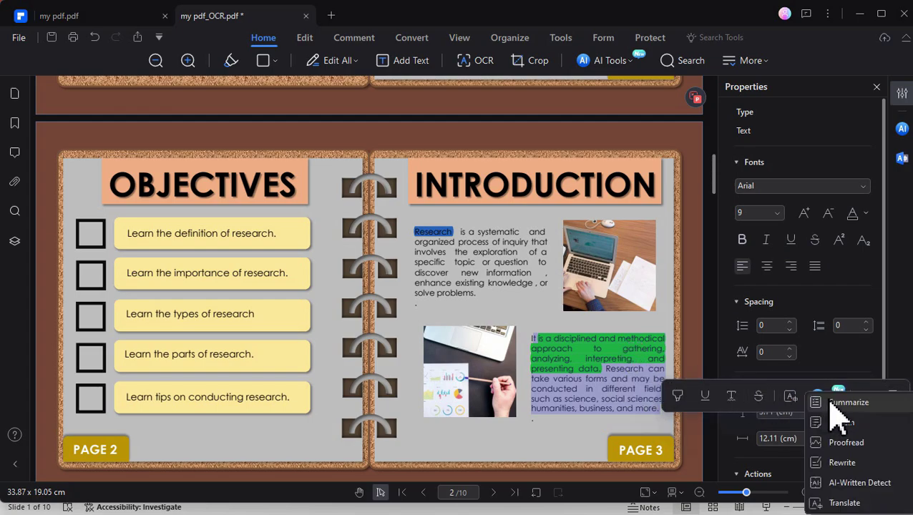
{"action": "left_click", "coordinate": [844, 503]}
{"action": "left_click_drag", "start_coordinate": [728, 332], "coordinate": [665, 216]}
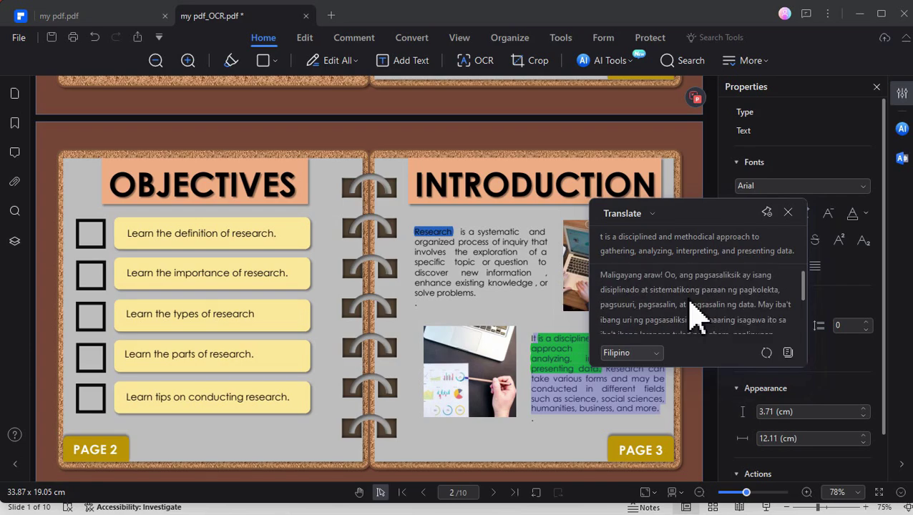
{"action": "left_click", "coordinate": [648, 353]}
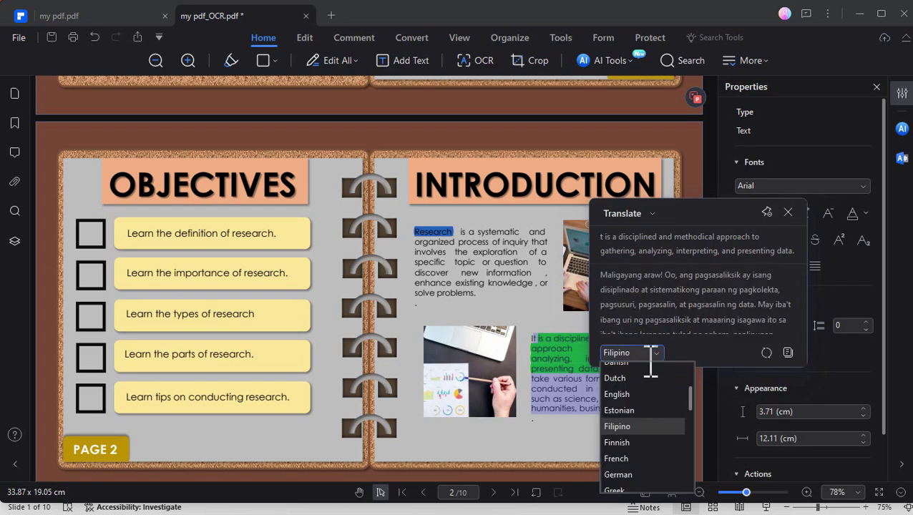
{"action": "scroll", "coordinate": [657, 443], "scroll_direction": "down", "scroll_amount": 3}
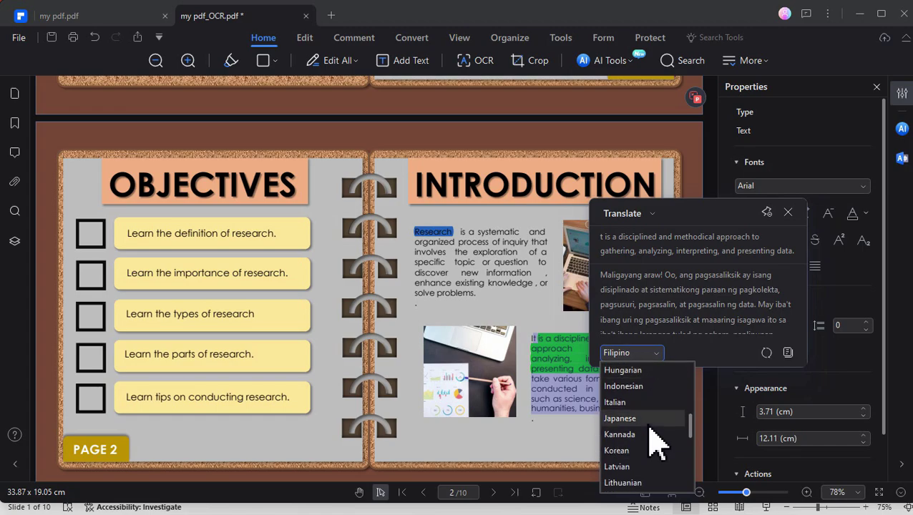
{"action": "left_click", "coordinate": [637, 448]}
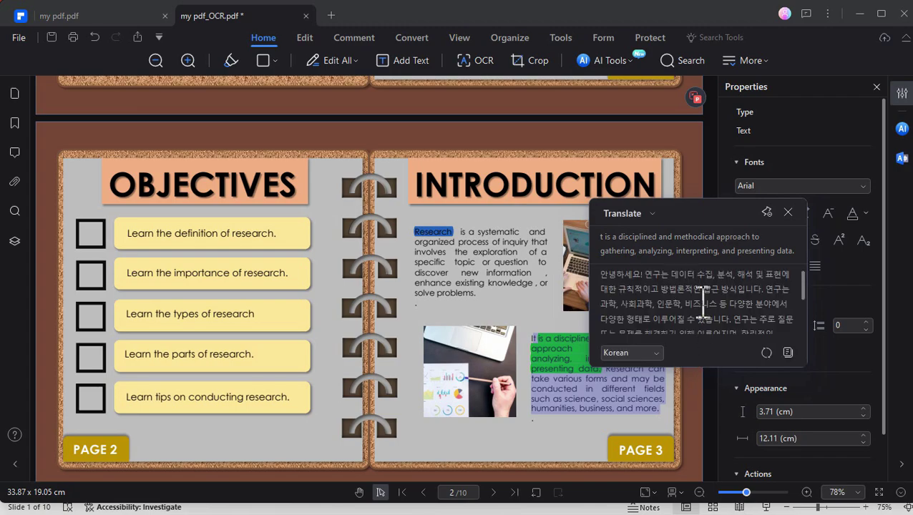
{"action": "scroll", "coordinate": [708, 297], "scroll_direction": "down", "scroll_amount": 3}
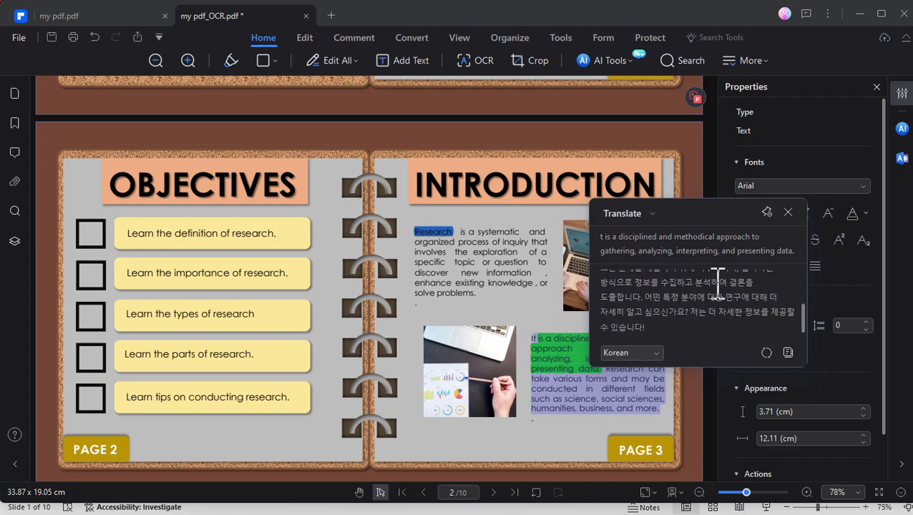
{"action": "left_click", "coordinate": [788, 212]}
Open the AI sidebar from AI Tools, keeping it in Chat with PDF mode.
{"action": "left_click", "coordinate": [877, 87]}
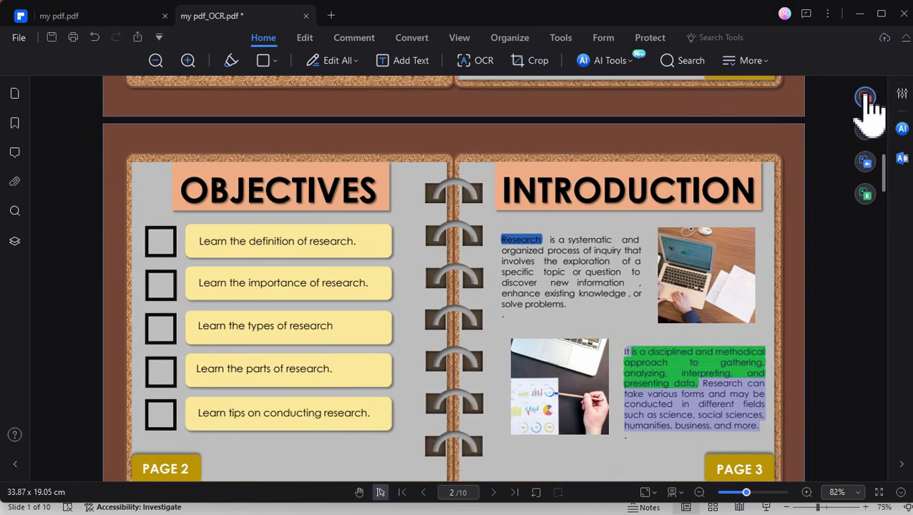
{"action": "left_click", "coordinate": [633, 66]}
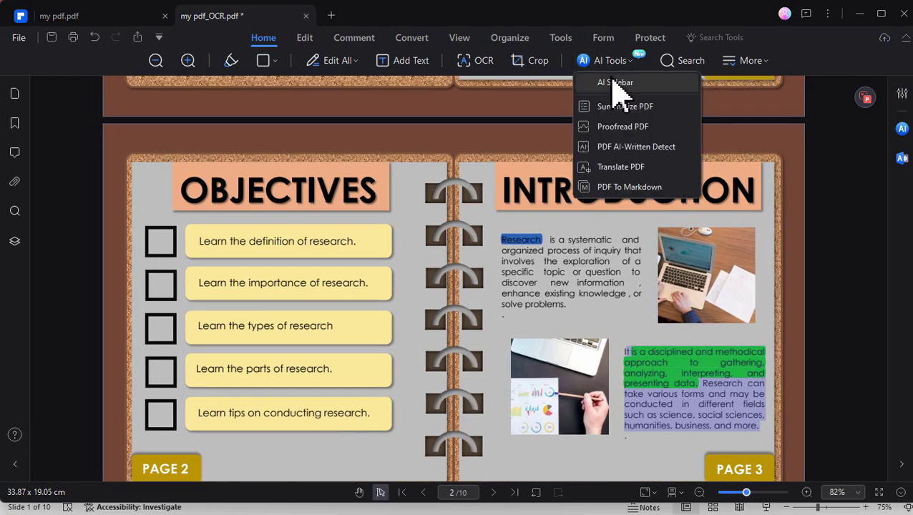
{"action": "left_click", "coordinate": [616, 84]}
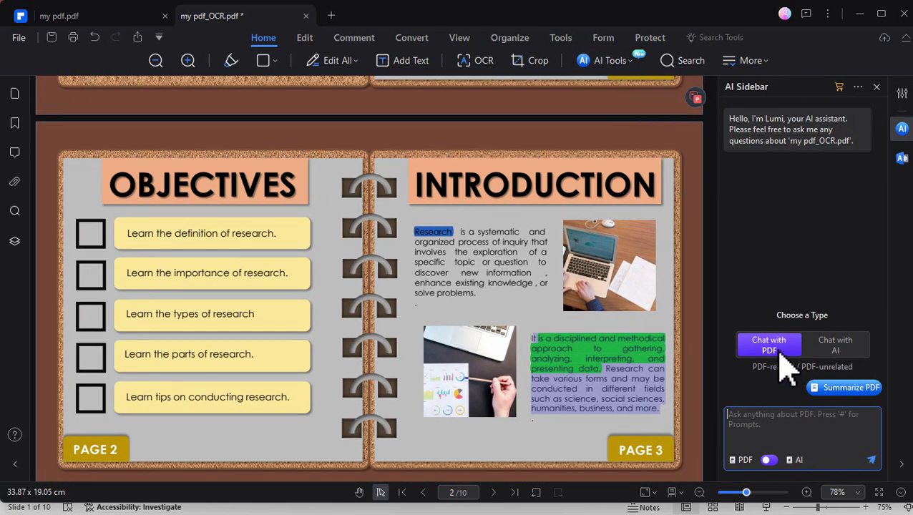
{"action": "left_click", "coordinate": [829, 352]}
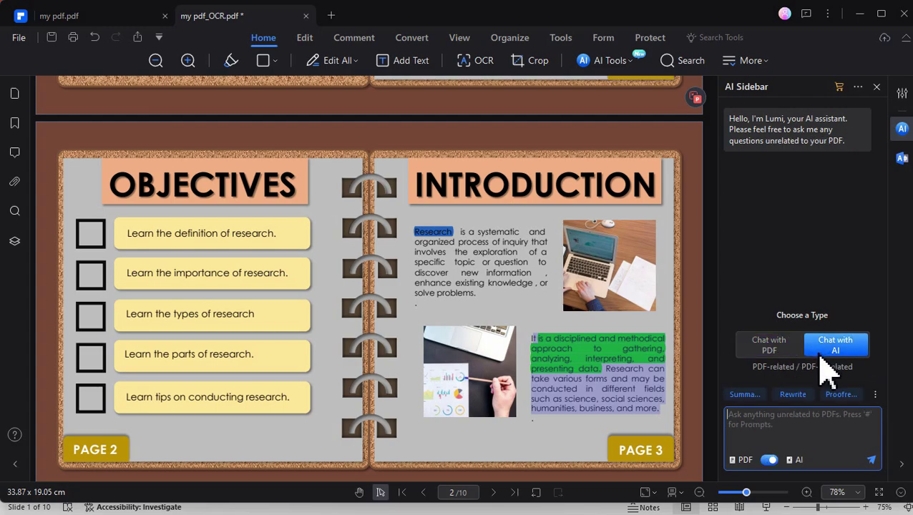
{"action": "left_click", "coordinate": [763, 347]}
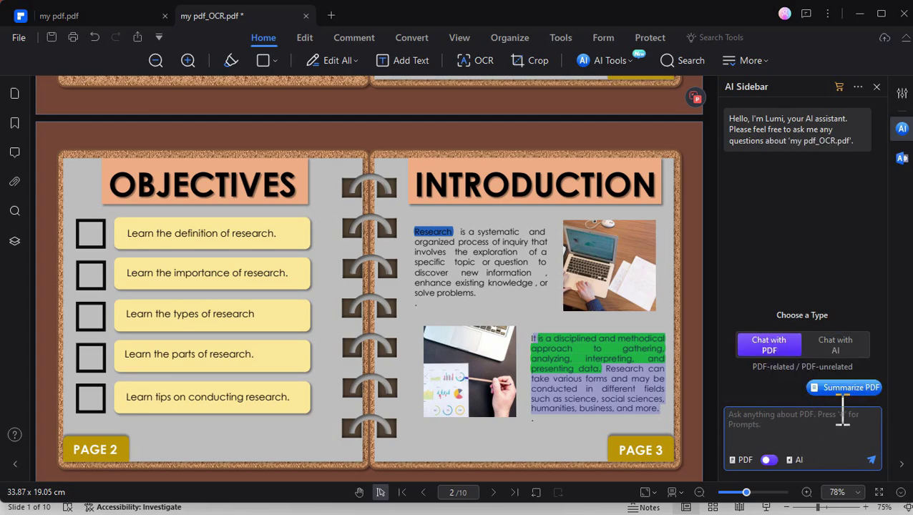
Summarize the whole PDF, first saving it as my_pdf_OCR.pdf.
{"action": "left_click", "coordinate": [855, 389]}
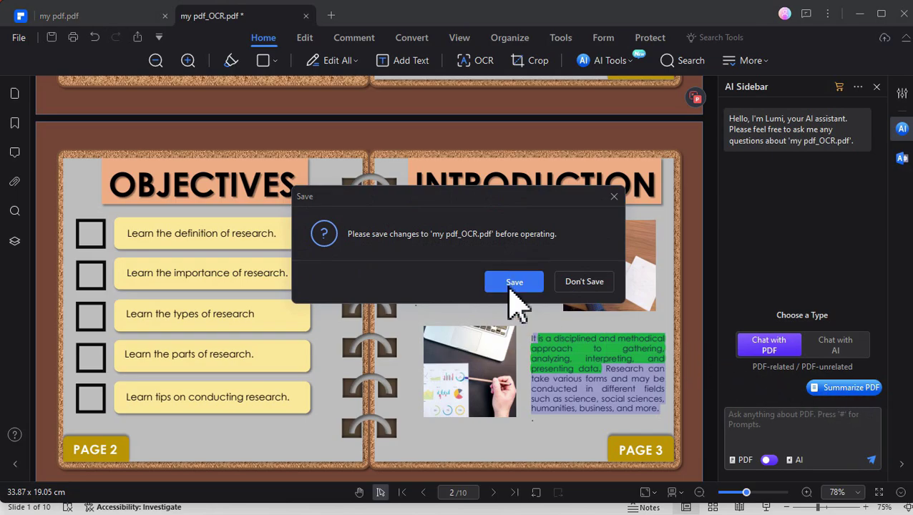
{"action": "left_click", "coordinate": [514, 282]}
{"action": "left_click", "coordinate": [343, 297]}
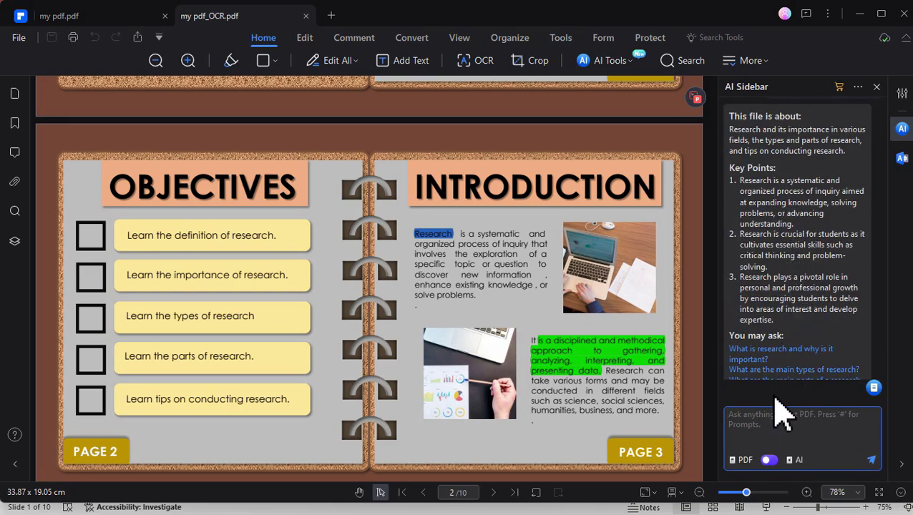
{"action": "scroll", "coordinate": [815, 337], "scroll_direction": "down", "scroll_amount": 1}
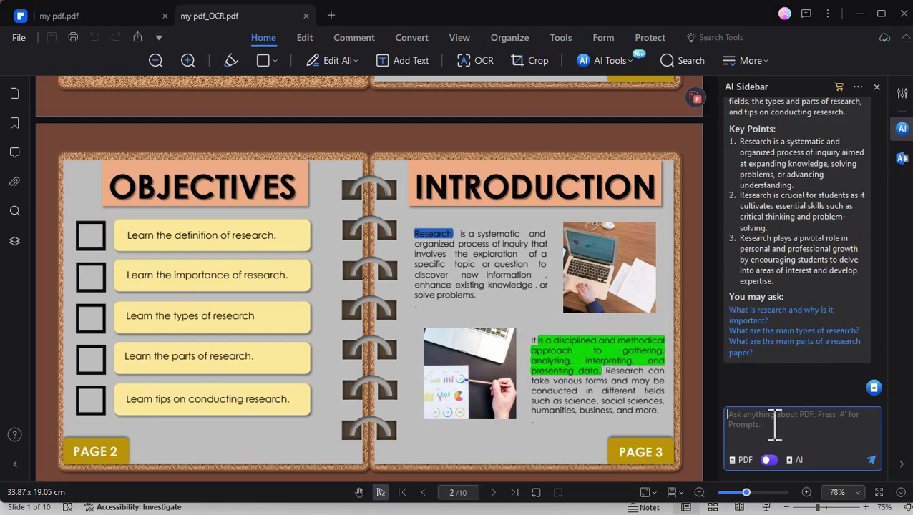
Ask for a two-sentence summary of why research matters for students, then jump to cited pages 6 and 7.
{"action": "type", "text": "ma"}
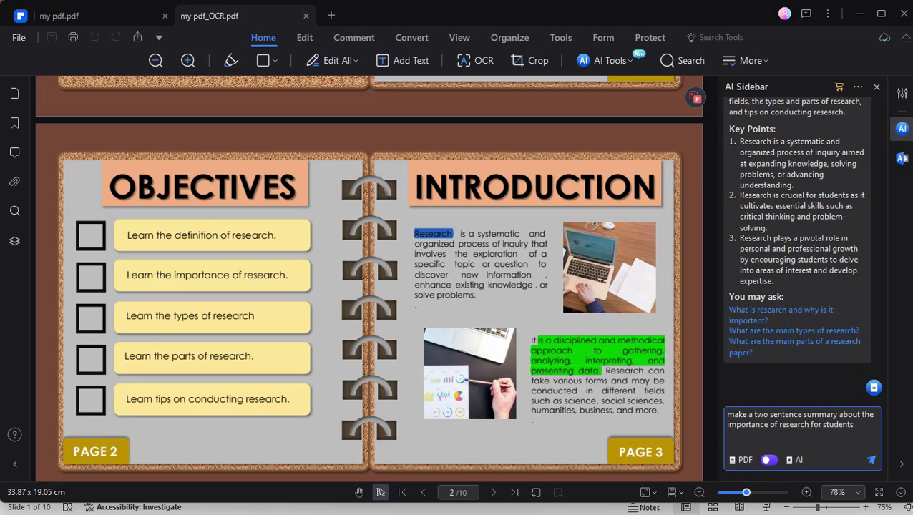
{"action": "left_click", "coordinate": [870, 460]}
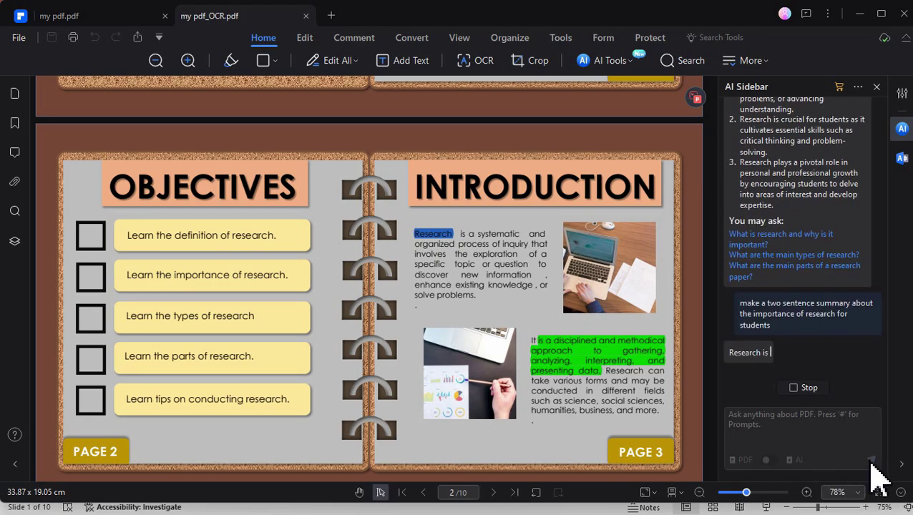
{"action": "scroll", "coordinate": [615, 398], "scroll_direction": "down", "scroll_amount": 10}
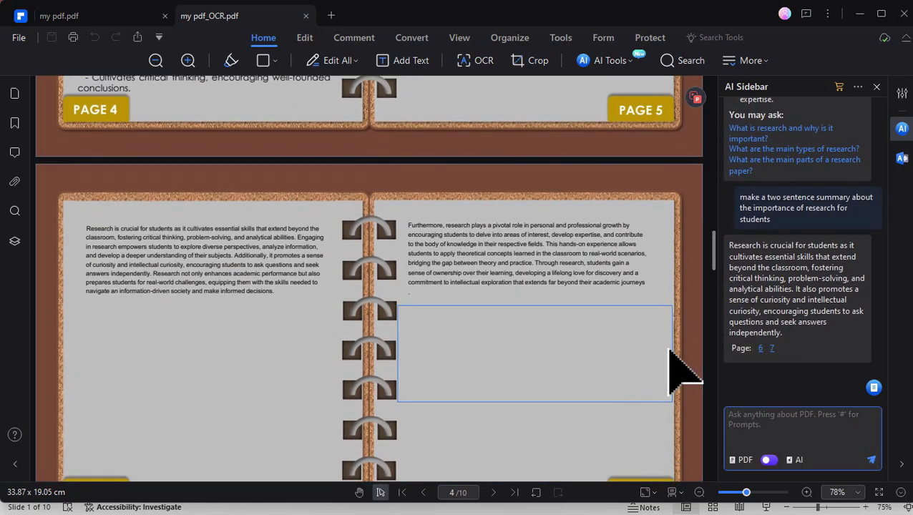
{"action": "scroll", "coordinate": [665, 357], "scroll_direction": "up", "scroll_amount": 3}
{"action": "left_click", "coordinate": [762, 350]}
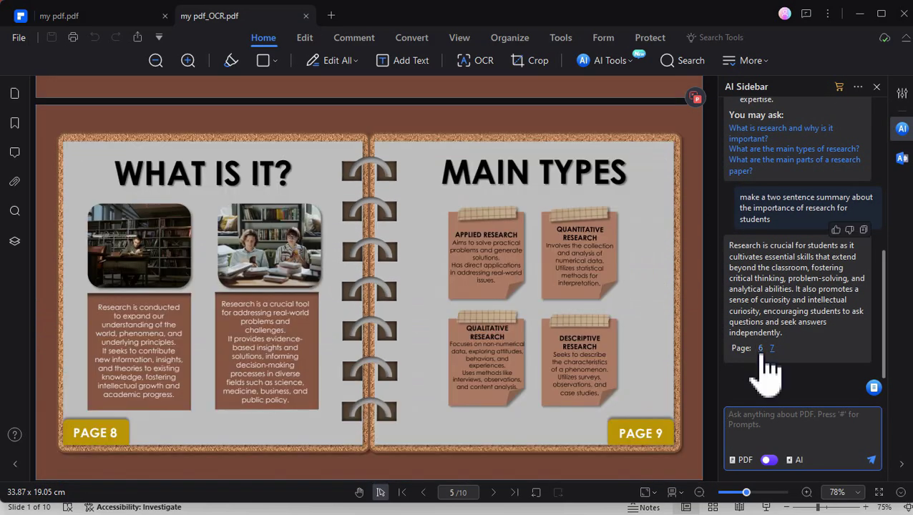
{"action": "left_click", "coordinate": [772, 350]}
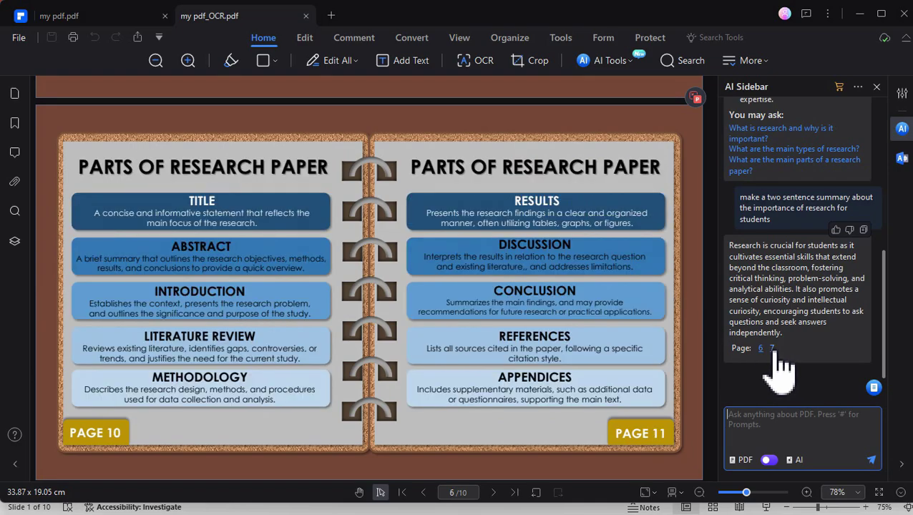
In Chat with AI mode, ask for tips on conducting research as a student.
{"action": "left_click", "coordinate": [771, 461]}
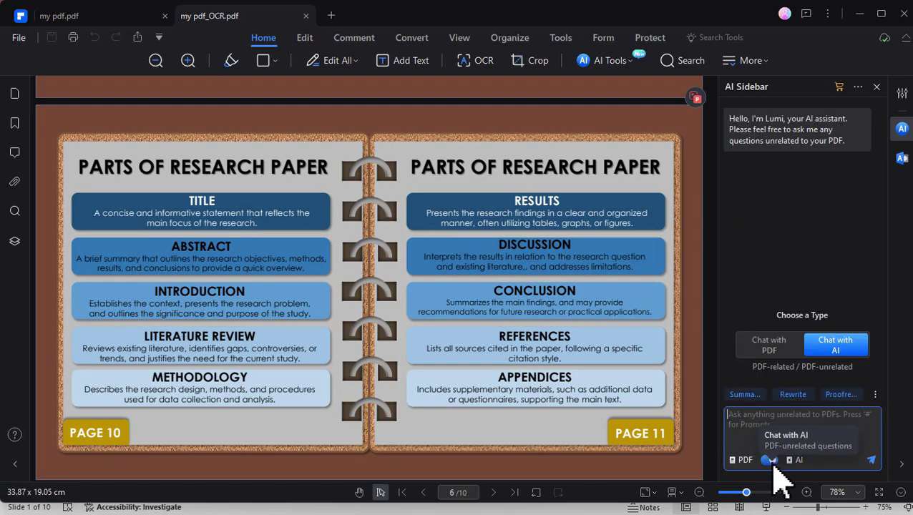
{"action": "scroll", "coordinate": [555, 332], "scroll_direction": "up", "scroll_amount": 15}
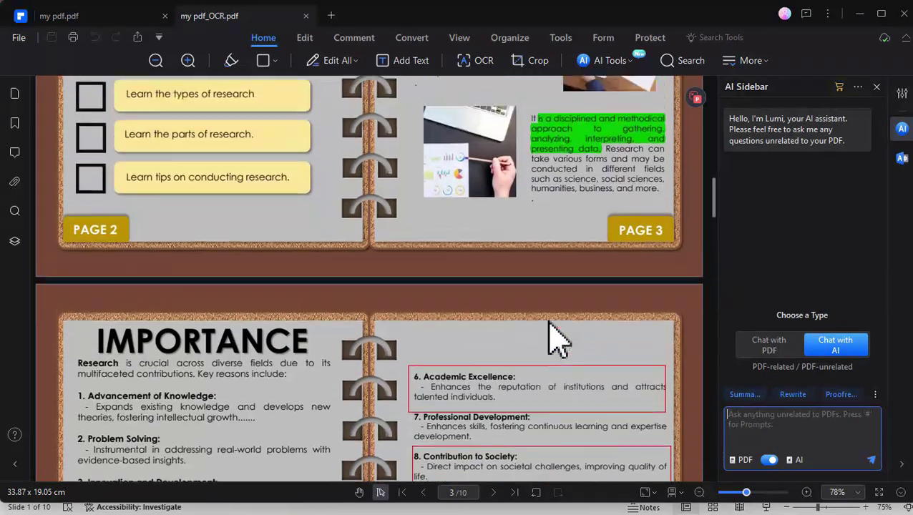
{"action": "scroll", "coordinate": [554, 332], "scroll_direction": "up", "scroll_amount": 6}
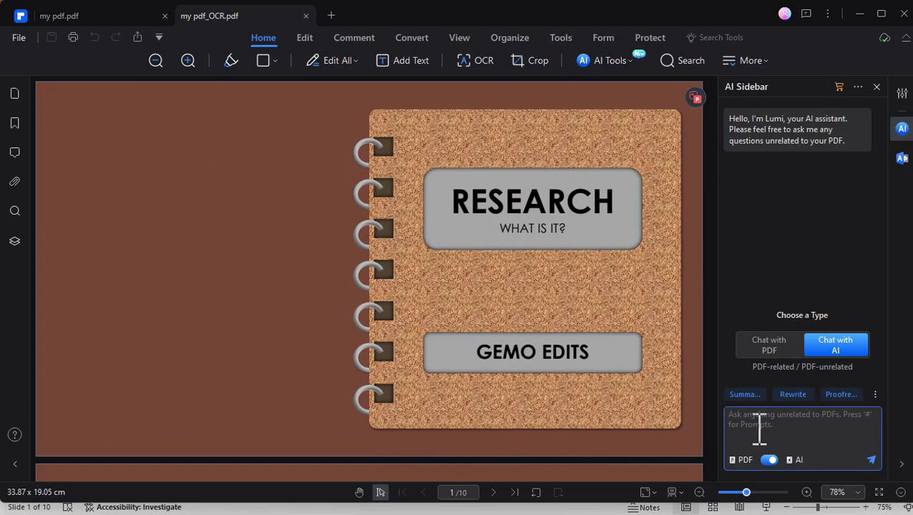
{"action": "left_click", "coordinate": [762, 463]}
{"action": "type", "text": "g"}
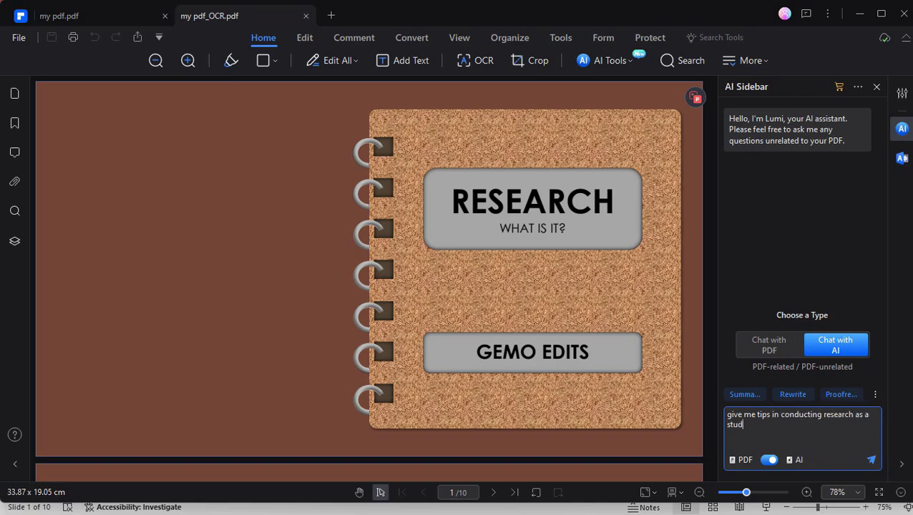
{"action": "key", "text": "Return"}
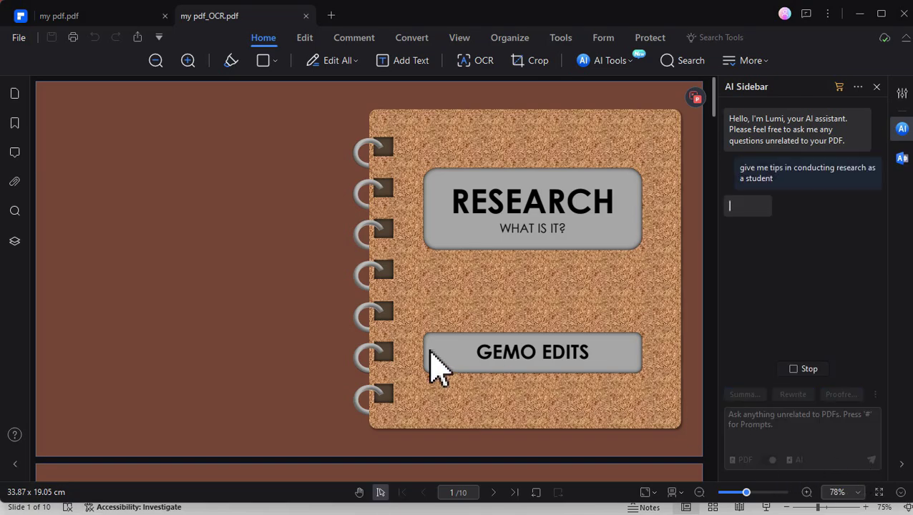
{"action": "scroll", "coordinate": [429, 358], "scroll_direction": "down", "scroll_amount": 5}
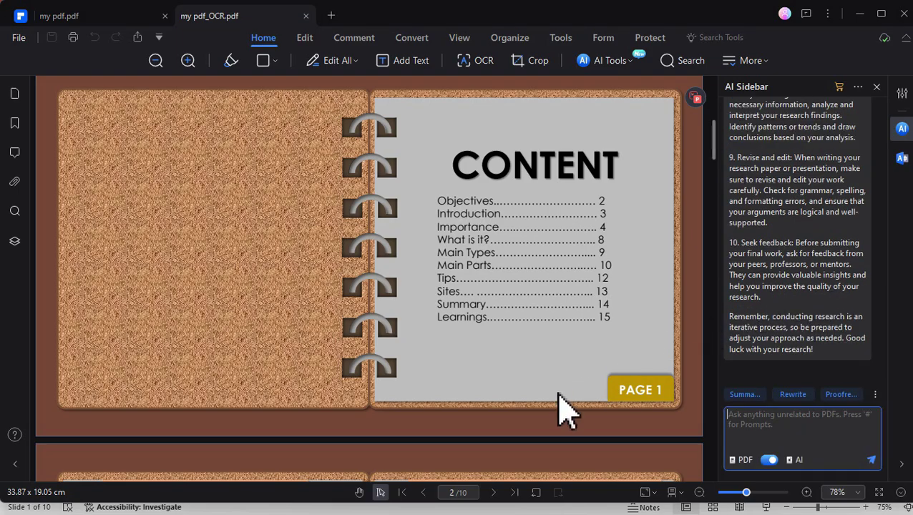
Have the AI explain the page 8 paragraph 'Research is a crucial tool…', then close the explanation.
{"action": "scroll", "coordinate": [494, 393], "scroll_direction": "down", "scroll_amount": 5}
{"action": "scroll", "coordinate": [501, 397], "scroll_direction": "down", "scroll_amount": 10}
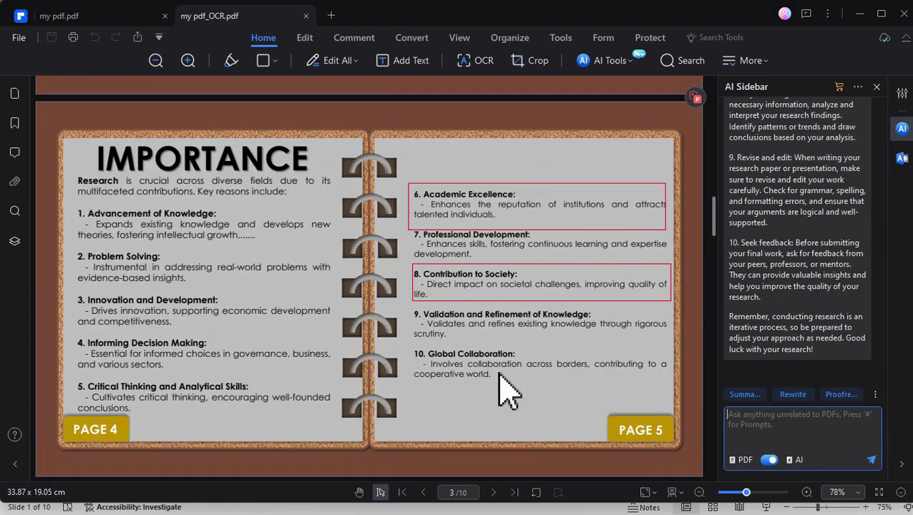
{"action": "scroll", "coordinate": [501, 390], "scroll_direction": "down", "scroll_amount": 4}
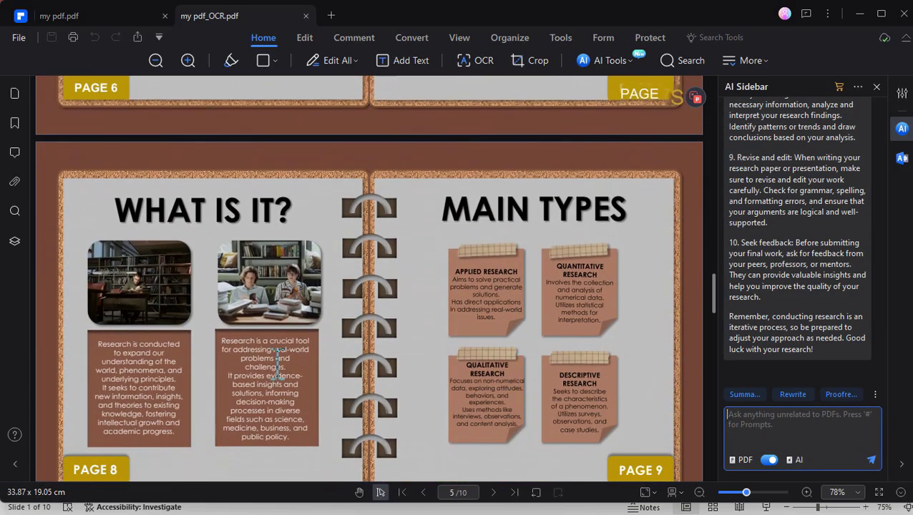
{"action": "left_click_drag", "start_coordinate": [225, 336], "coordinate": [290, 438]}
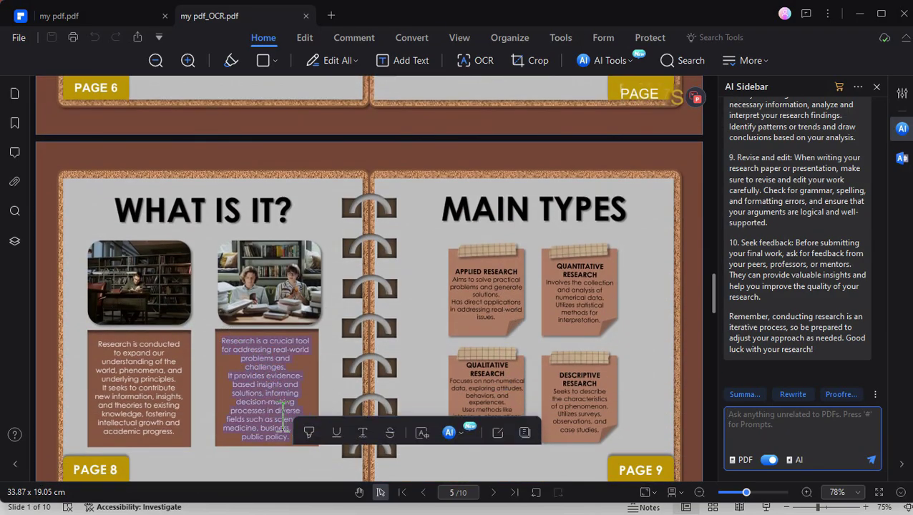
{"action": "left_click", "coordinate": [469, 423]}
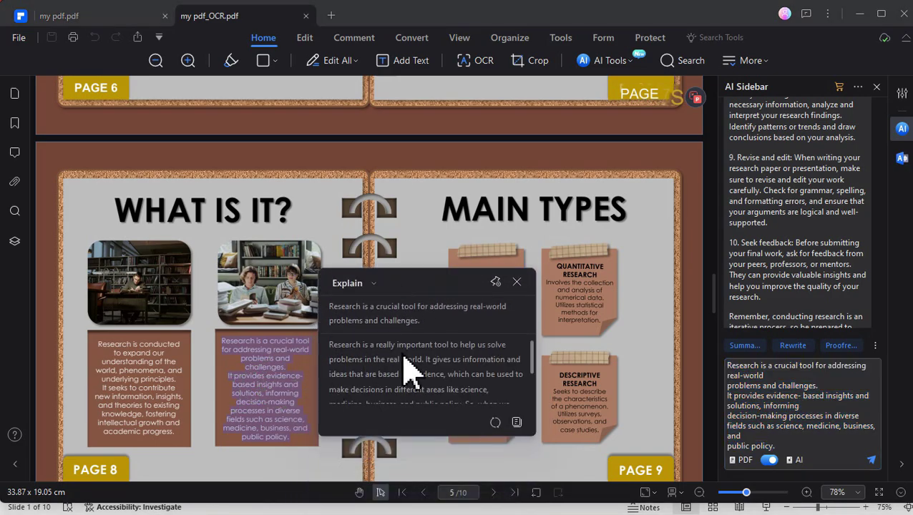
{"action": "scroll", "coordinate": [408, 366], "scroll_direction": "down", "scroll_amount": 2}
{"action": "scroll", "coordinate": [415, 372], "scroll_direction": "up", "scroll_amount": 2}
{"action": "scroll", "coordinate": [417, 372], "scroll_direction": "down", "scroll_amount": 2}
{"action": "scroll", "coordinate": [417, 372], "scroll_direction": "up", "scroll_amount": 2}
{"action": "left_click", "coordinate": [517, 281]}
Replace the page 8 paragraph with the AI rewrite 'Research plays a vital role in tackling practical issues'.
{"action": "right_click", "coordinate": [286, 389]}
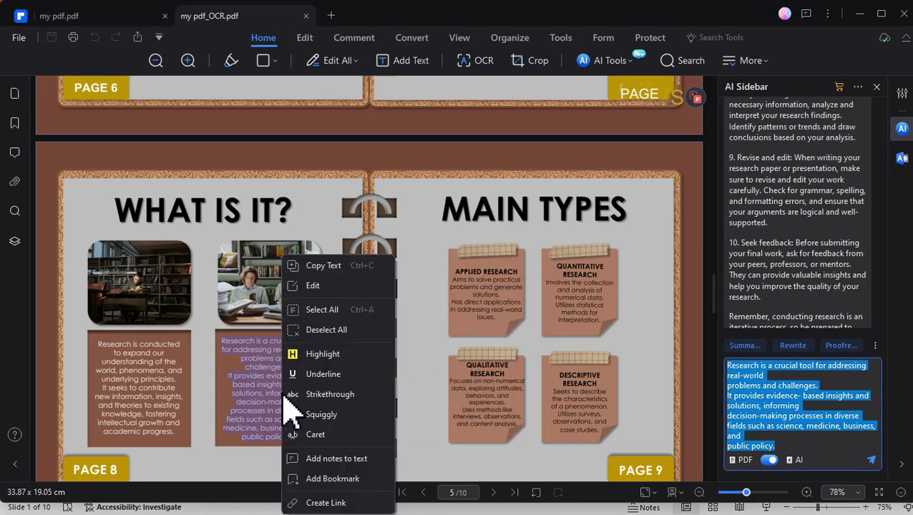
{"action": "left_click", "coordinate": [270, 375]}
{"action": "left_click_drag", "start_coordinate": [226, 342], "coordinate": [322, 452]}
{"action": "left_click", "coordinate": [445, 426]}
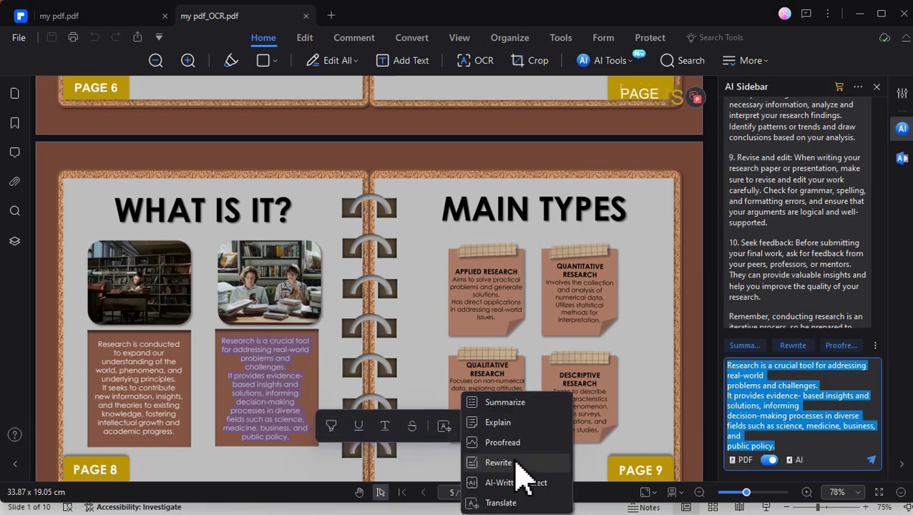
{"action": "left_click", "coordinate": [518, 466]}
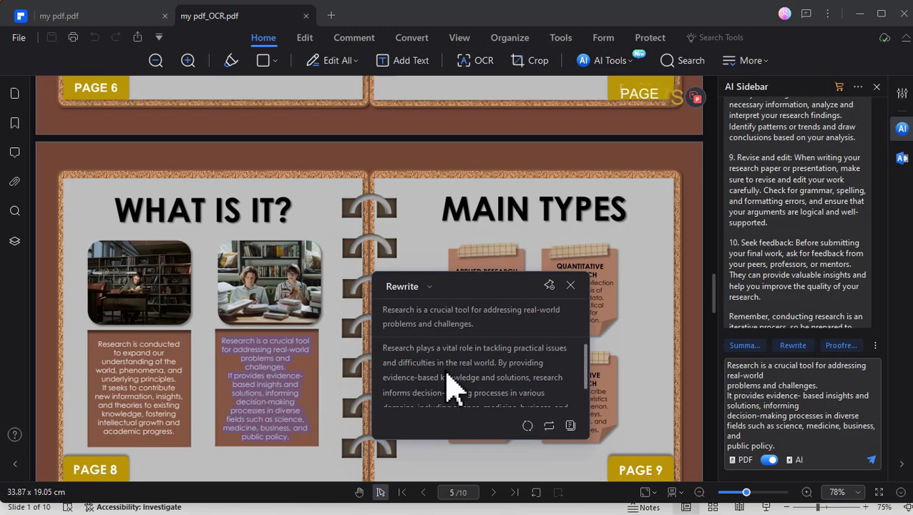
{"action": "left_click", "coordinate": [549, 427]}
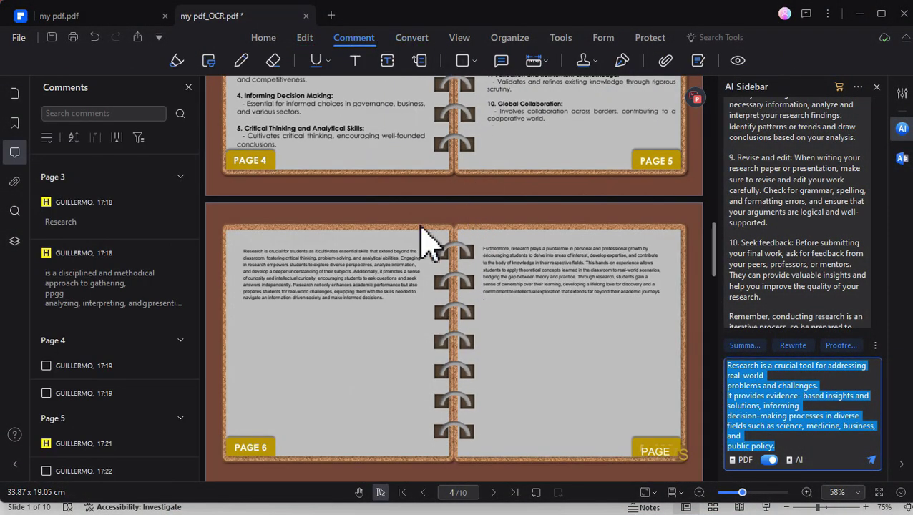
Add a sticky note above the CONTENT heading reading 'i love the organizzed content! keep up the good work'.
{"action": "scroll", "coordinate": [406, 244], "scroll_direction": "up", "scroll_amount": 10}
{"action": "scroll", "coordinate": [403, 243], "scroll_direction": "up", "scroll_amount": 5}
{"action": "scroll", "coordinate": [403, 243], "scroll_direction": "down", "scroll_amount": 8}
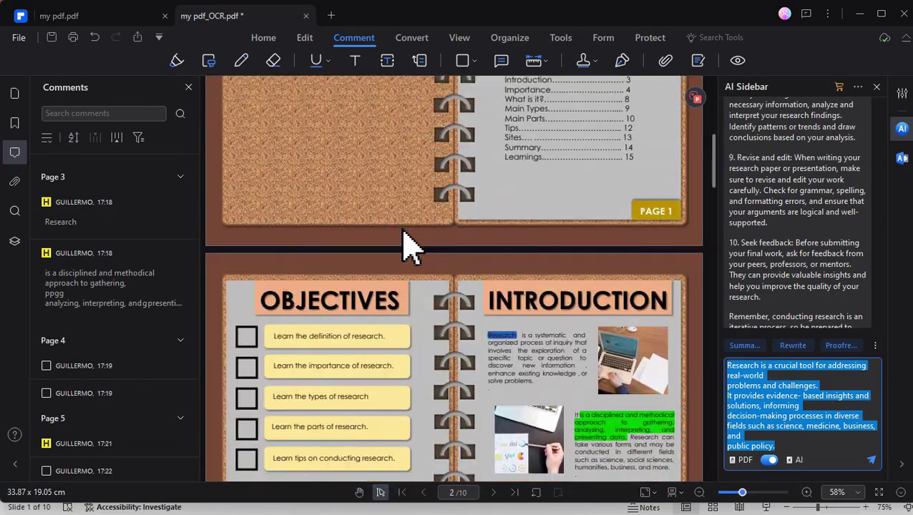
{"action": "scroll", "coordinate": [403, 244], "scroll_direction": "up", "scroll_amount": 4}
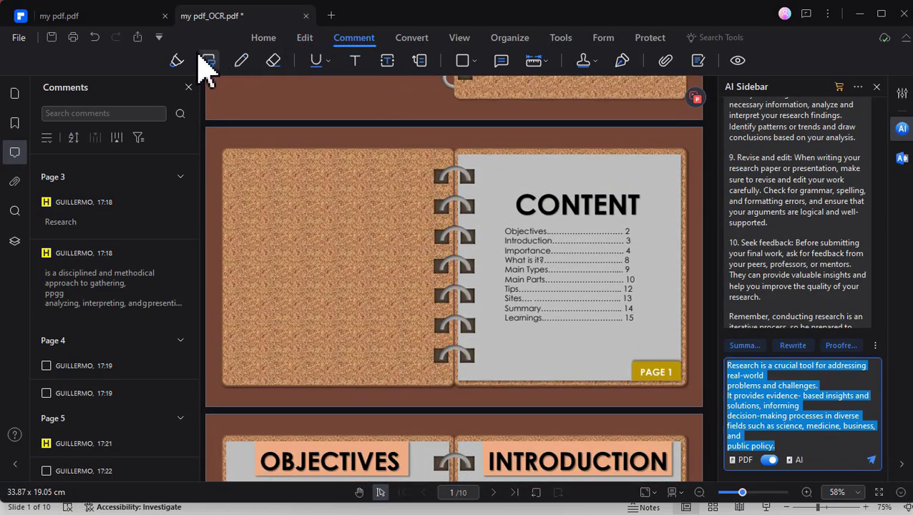
{"action": "left_click", "coordinate": [503, 64]}
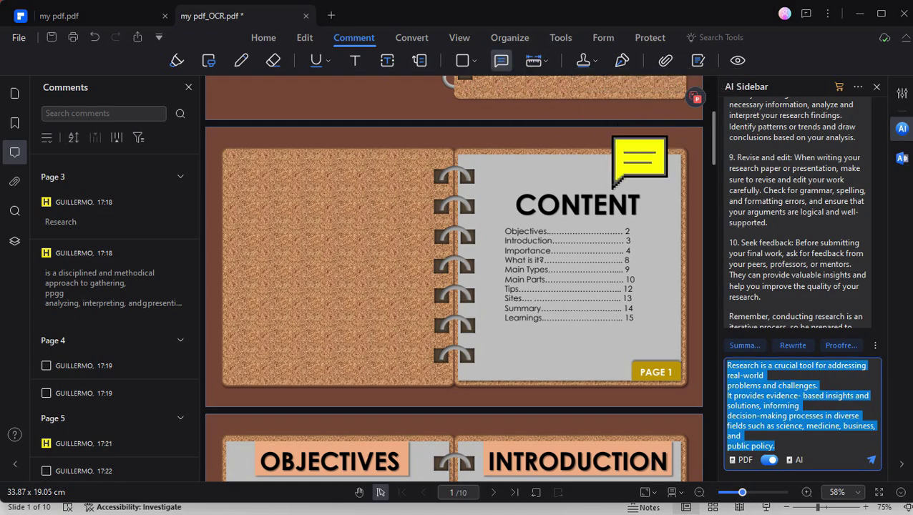
{"action": "left_click", "coordinate": [636, 173]}
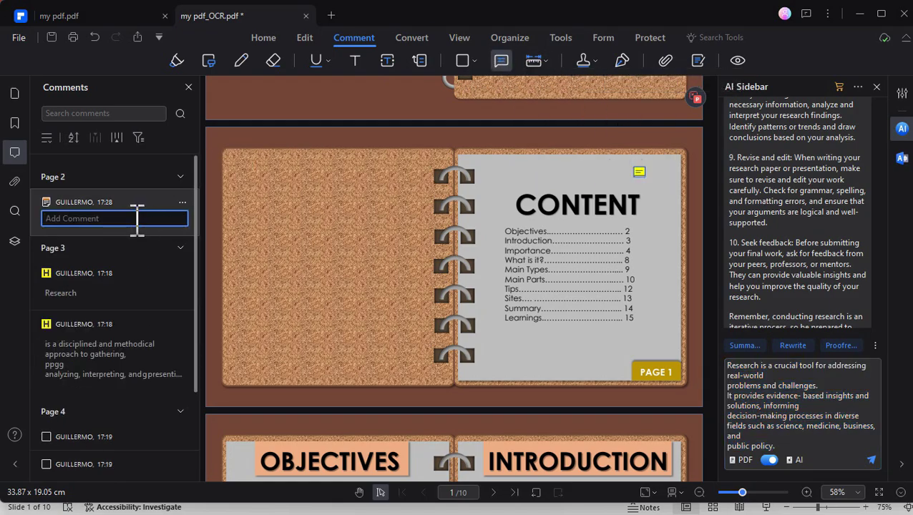
{"action": "left_click", "coordinate": [136, 219]}
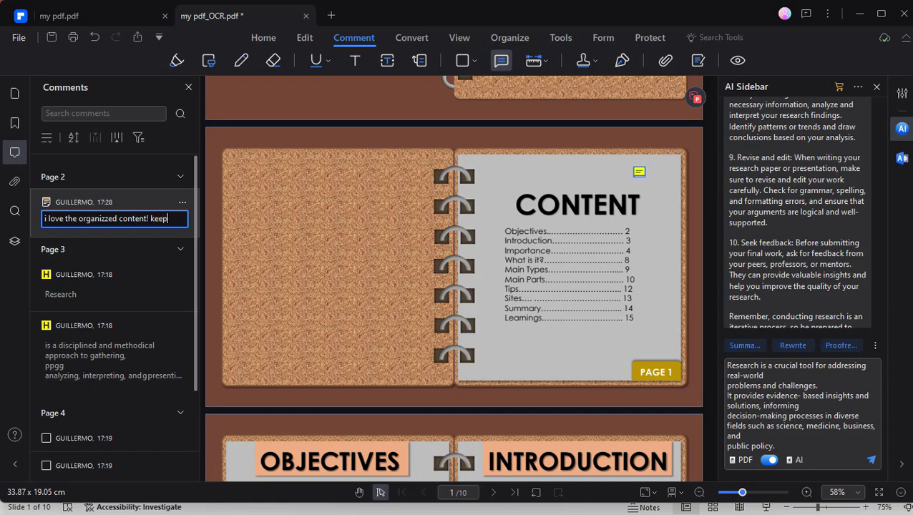
{"action": "type", "text": "i love the organizzed content! keep up the"}
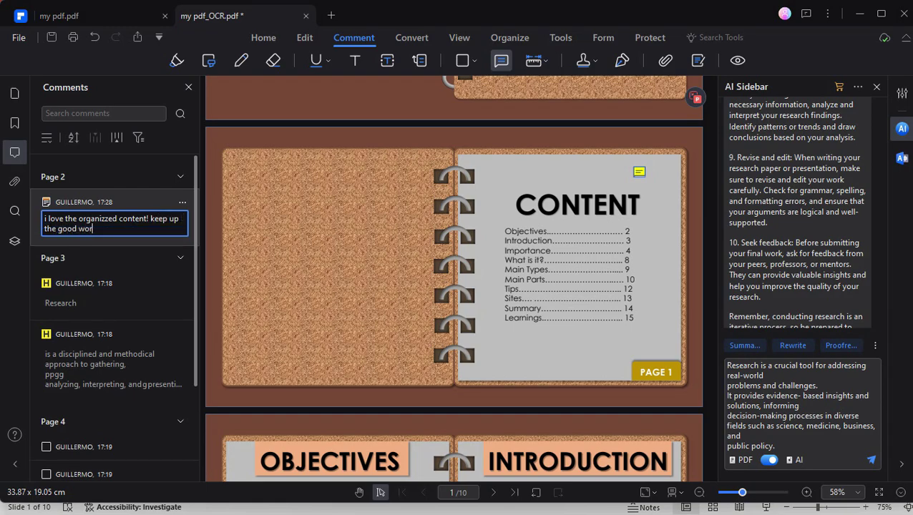
{"action": "type", "text": " good work"}
{"action": "key", "text": "Return"}
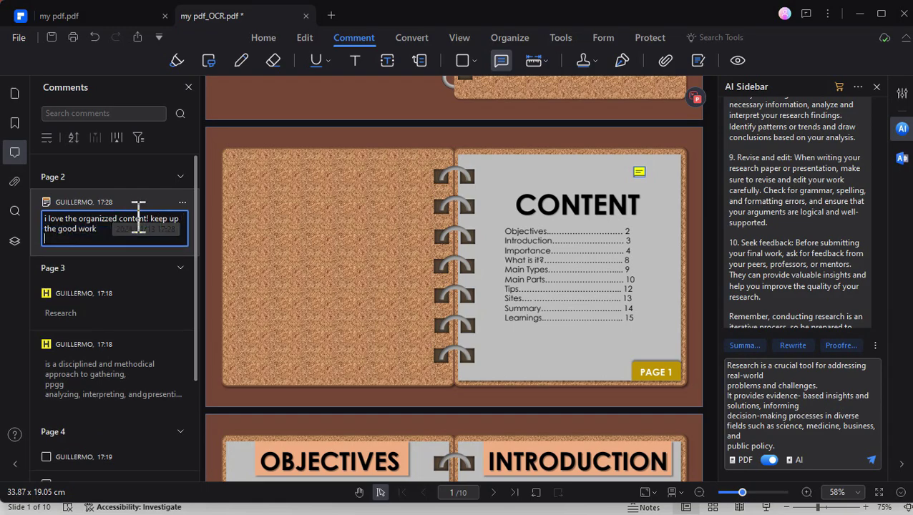
{"action": "left_click", "coordinate": [149, 195]}
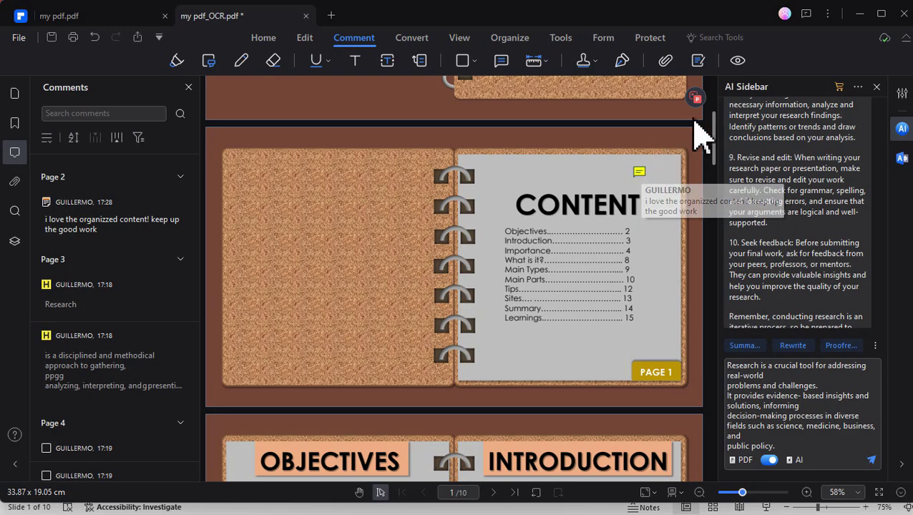
Place the saved signature over the GEMO EDITS label on the RESEARCH cover page.
{"action": "left_click", "coordinate": [739, 61]}
{"action": "left_click", "coordinate": [740, 62]}
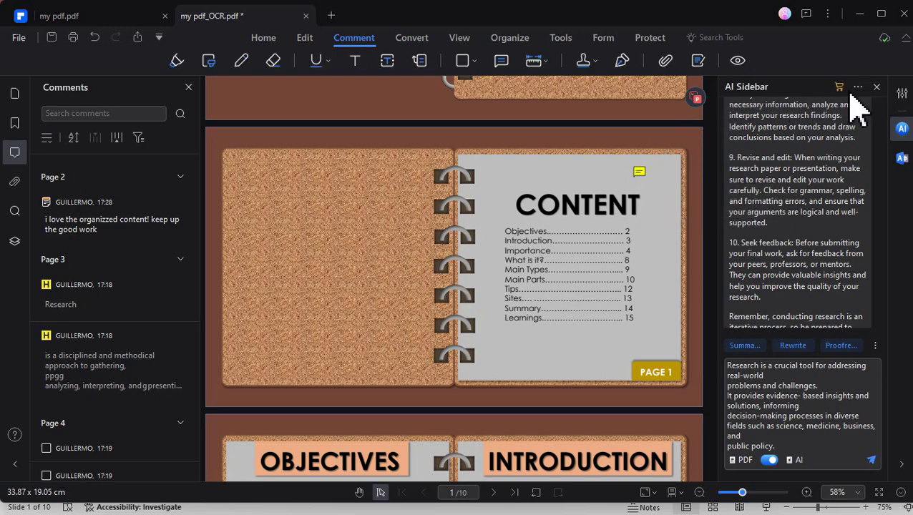
{"action": "left_click", "coordinate": [877, 86]}
{"action": "scroll", "coordinate": [730, 365], "scroll_direction": "up", "scroll_amount": 5}
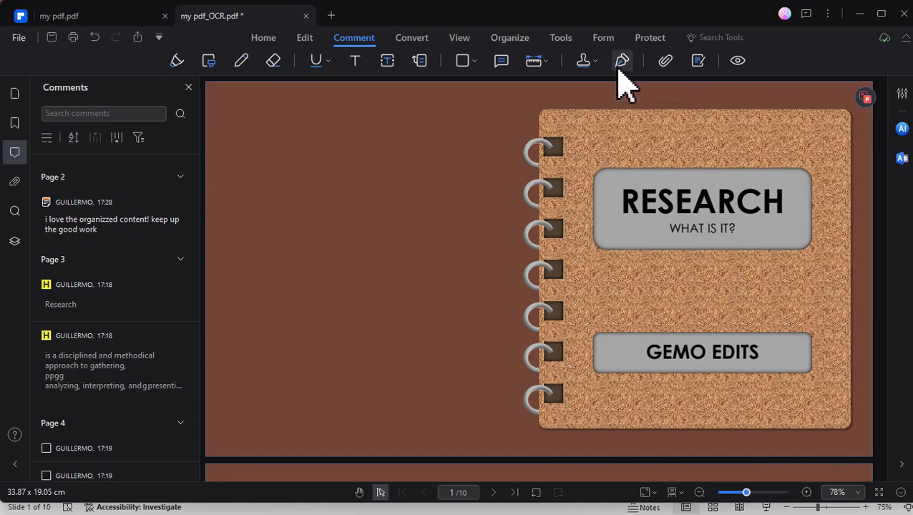
{"action": "left_click", "coordinate": [621, 63]}
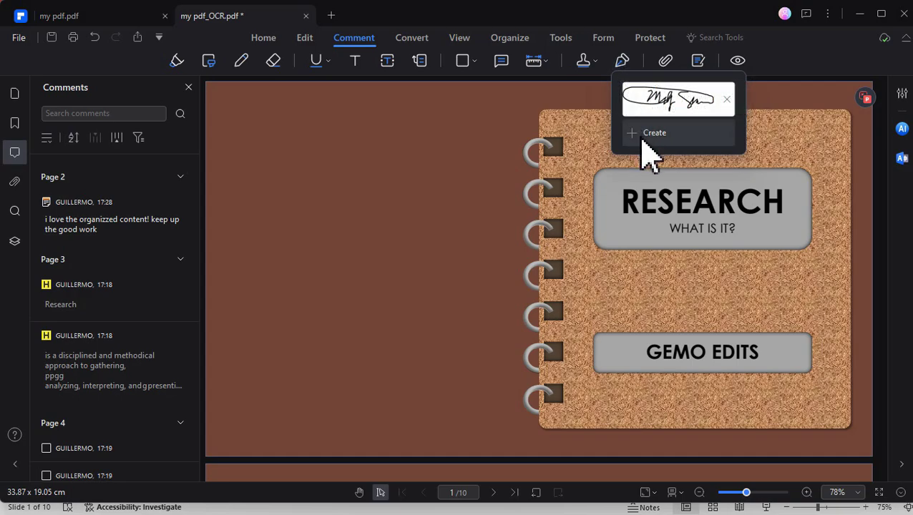
{"action": "left_click", "coordinate": [660, 108]}
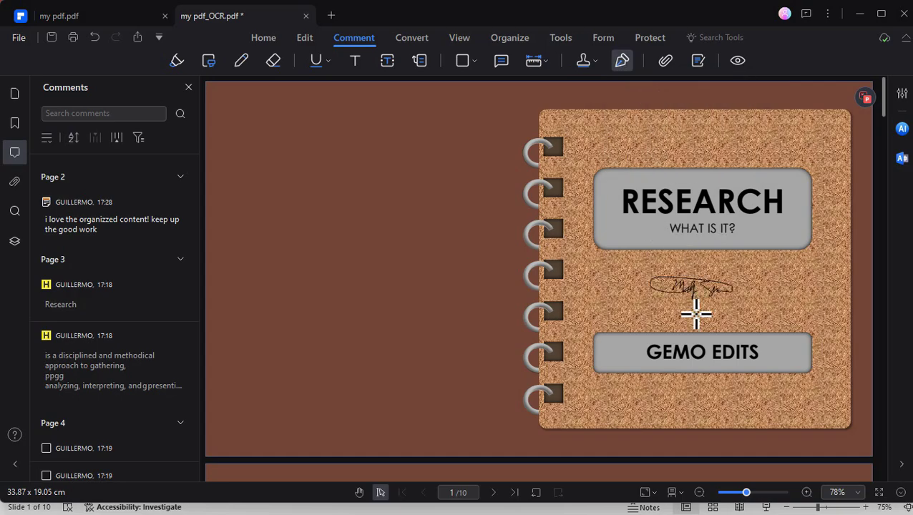
{"action": "left_click", "coordinate": [703, 337]}
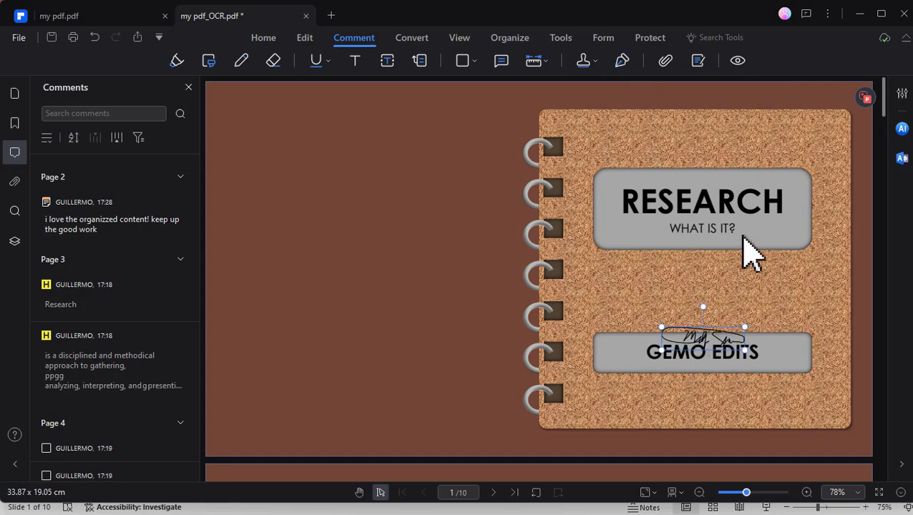
Try drawing and typing a new signature, then close the dialog without saving it.
{"action": "left_click", "coordinate": [622, 63]}
{"action": "left_click", "coordinate": [634, 128]}
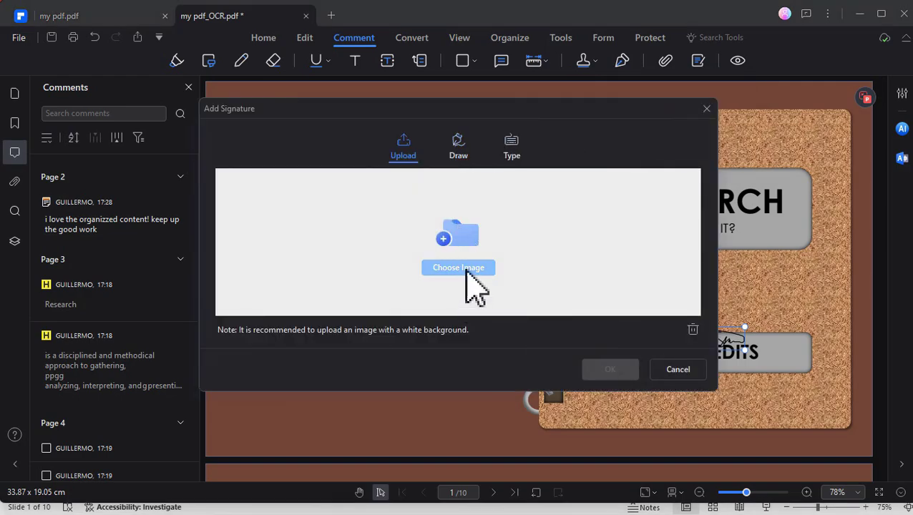
{"action": "left_click", "coordinate": [462, 151]}
{"action": "left_click_drag", "start_coordinate": [352, 250], "coordinate": [451, 235]}
{"action": "left_click", "coordinate": [511, 147]}
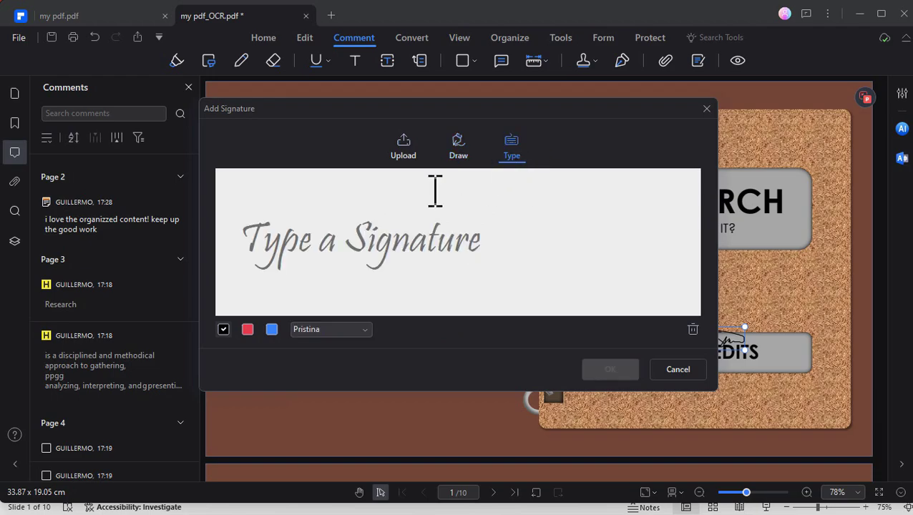
{"action": "type", "text": "My Signature"}
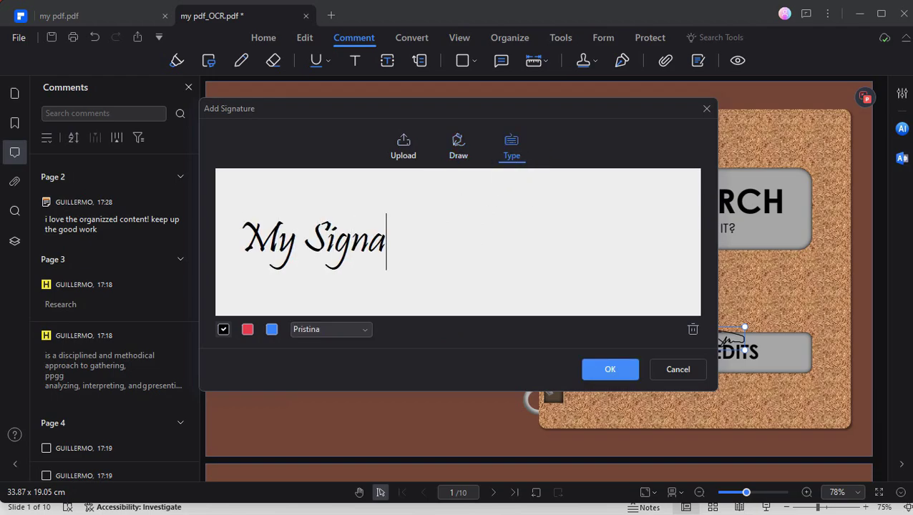
{"action": "left_click", "coordinate": [708, 111]}
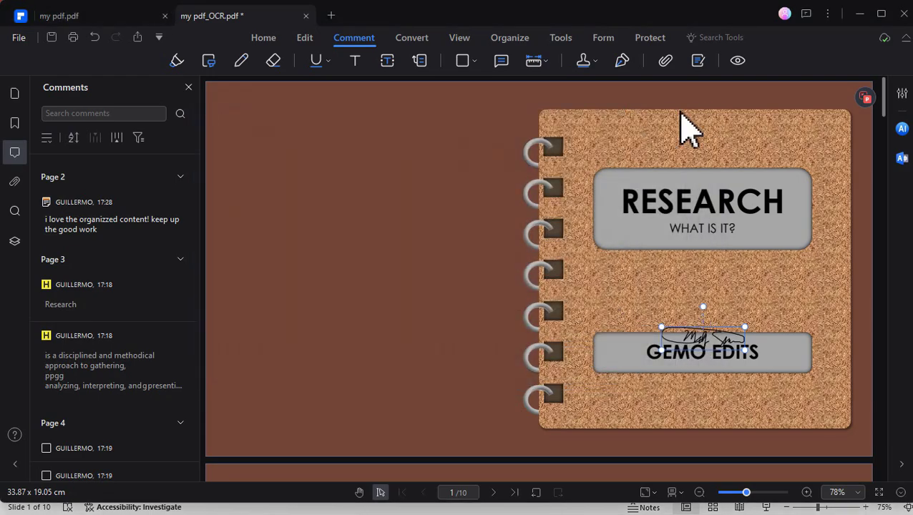
In the page thumbnails, move the Parts of Research Paper page after the Tips page.
{"action": "left_click", "coordinate": [422, 46]}
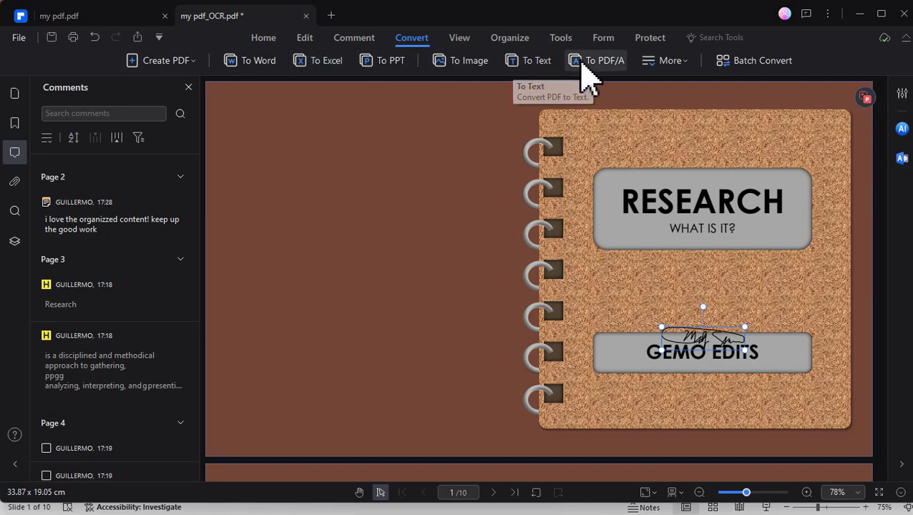
{"action": "left_click", "coordinate": [467, 39]}
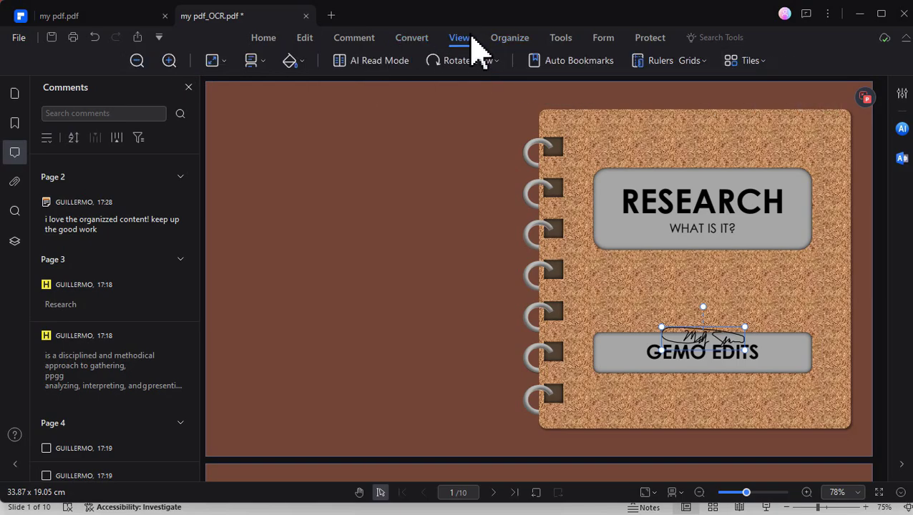
{"action": "left_click", "coordinate": [188, 88]}
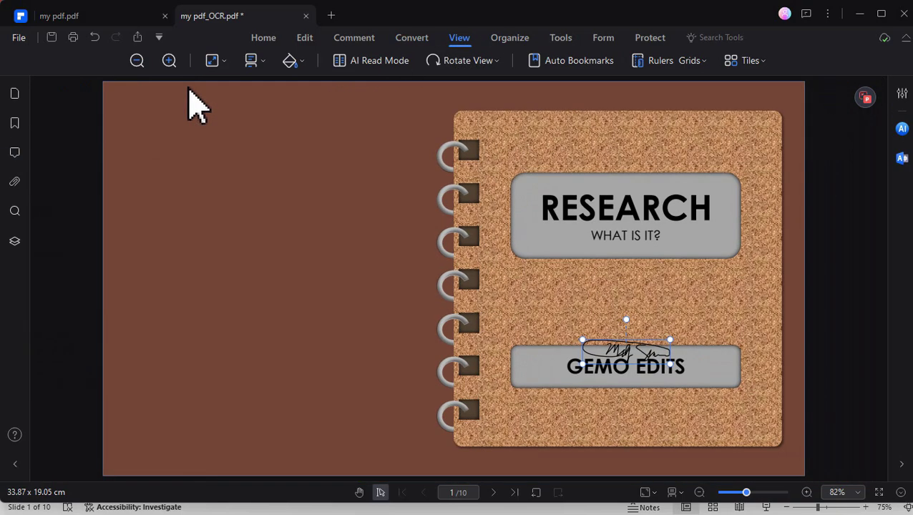
{"action": "left_click", "coordinate": [512, 40]}
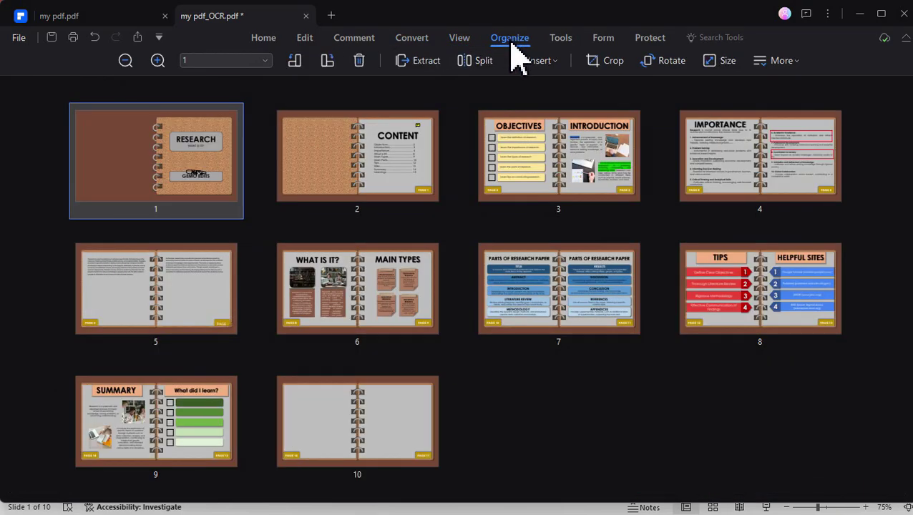
{"action": "mouse_move", "coordinate": [177, 182]}
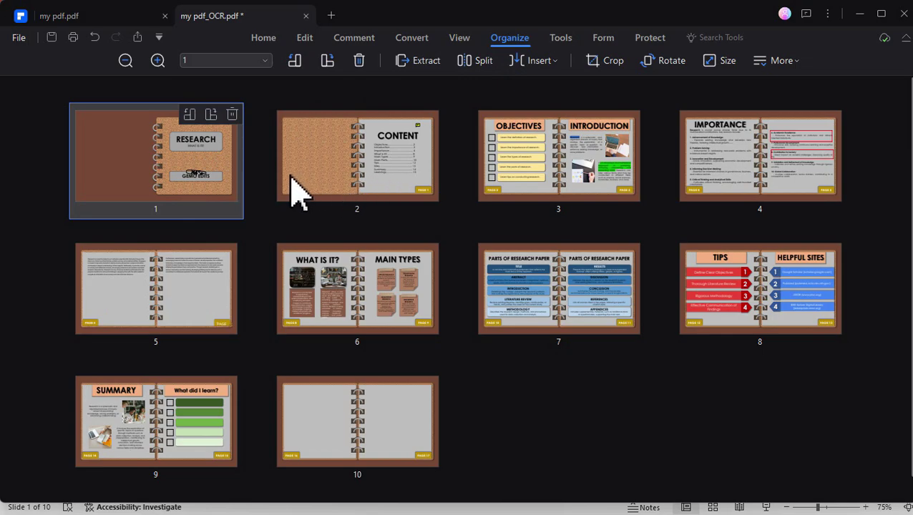
{"action": "left_click_drag", "start_coordinate": [200, 175], "coordinate": [165, 175]}
{"action": "left_click_drag", "start_coordinate": [546, 305], "coordinate": [851, 306]}
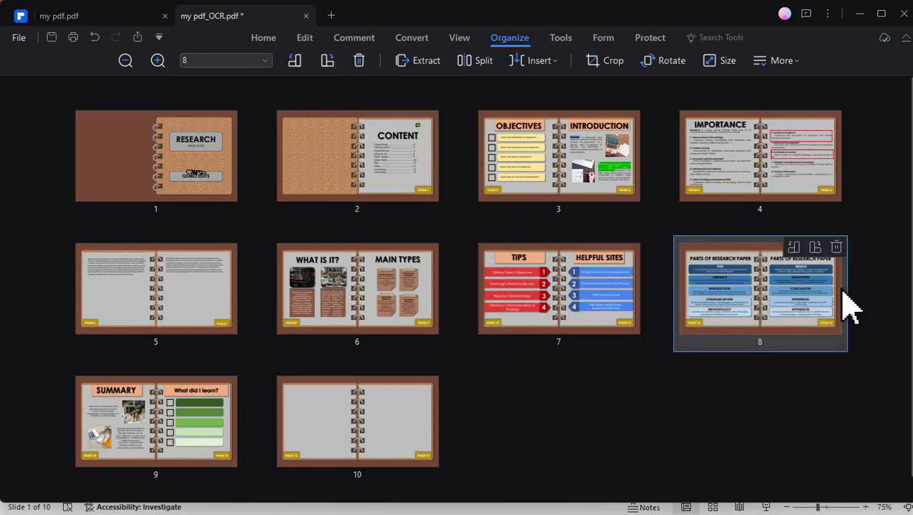
Delete the blank last page, page 10, and return to the normal page view.
{"action": "left_click", "coordinate": [325, 426]}
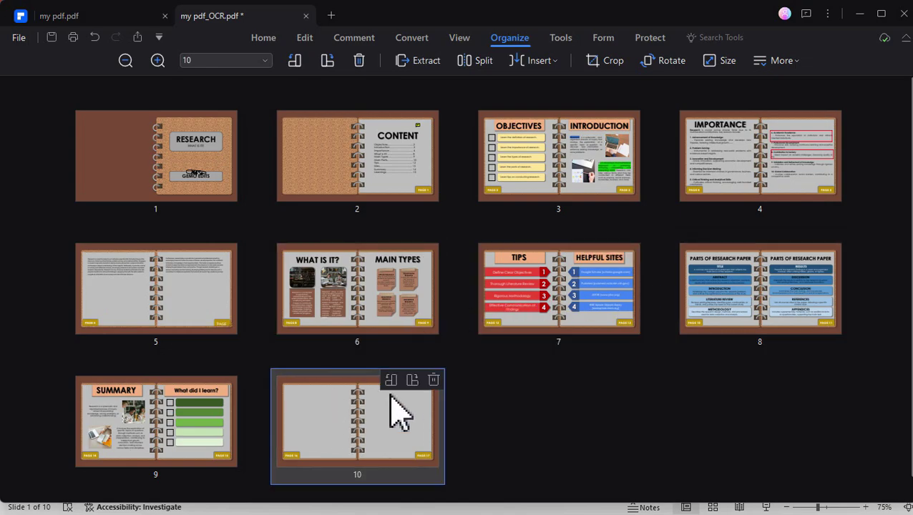
{"action": "left_click", "coordinate": [434, 380]}
{"action": "left_click", "coordinate": [514, 282]}
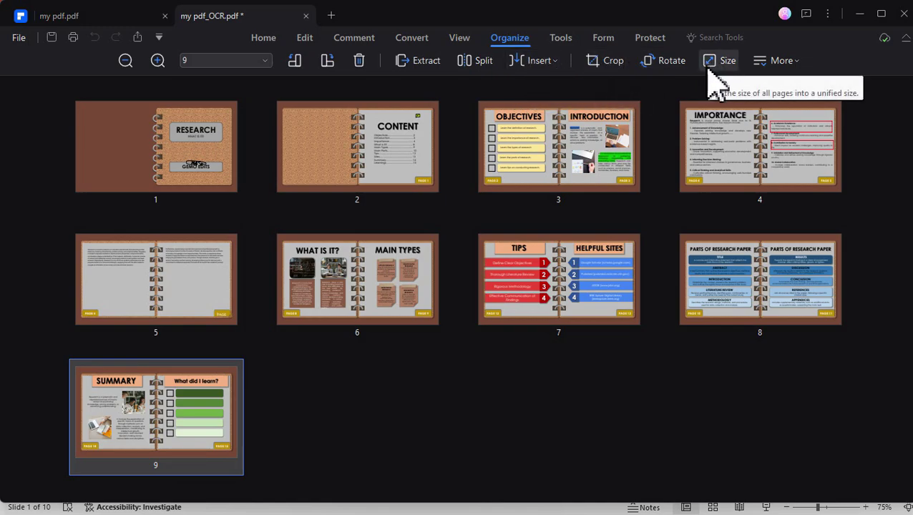
{"action": "left_click", "coordinate": [561, 41]}
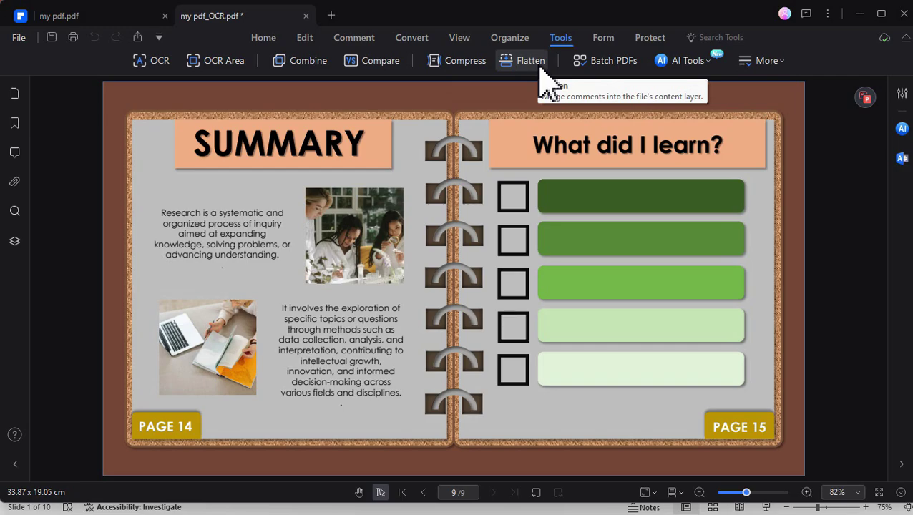
Show the Form tools, then the Protect tools for the document.
{"action": "left_click", "coordinate": [604, 40]}
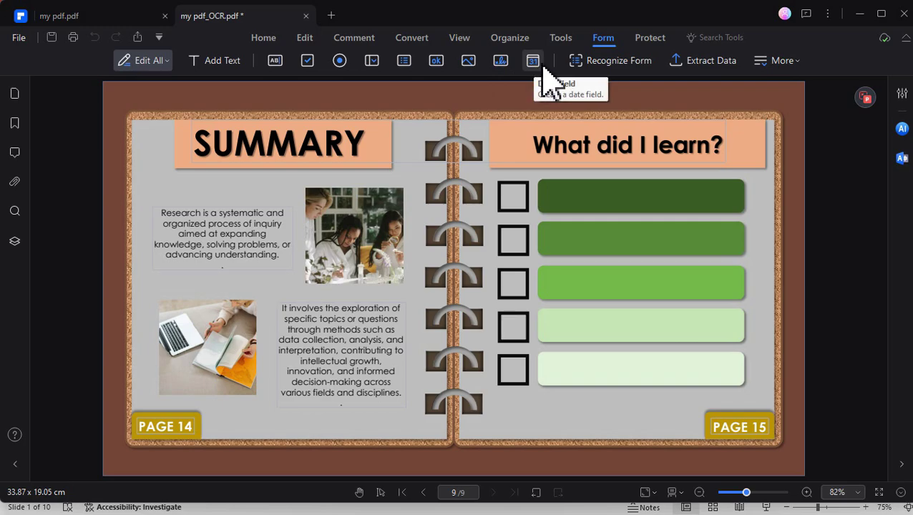
{"action": "left_click", "coordinate": [658, 40]}
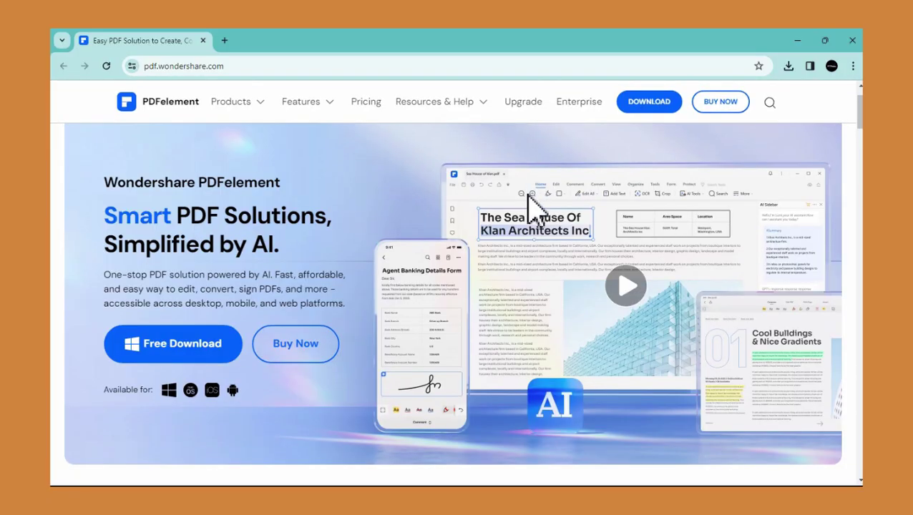
Scroll down through the pdf.wondershare.com feature overview toward the plan pricing comparison.
{"action": "scroll", "coordinate": [533, 207], "scroll_direction": "down", "scroll_amount": 5}
{"action": "scroll", "coordinate": [533, 207], "scroll_direction": "down", "scroll_amount": 4}
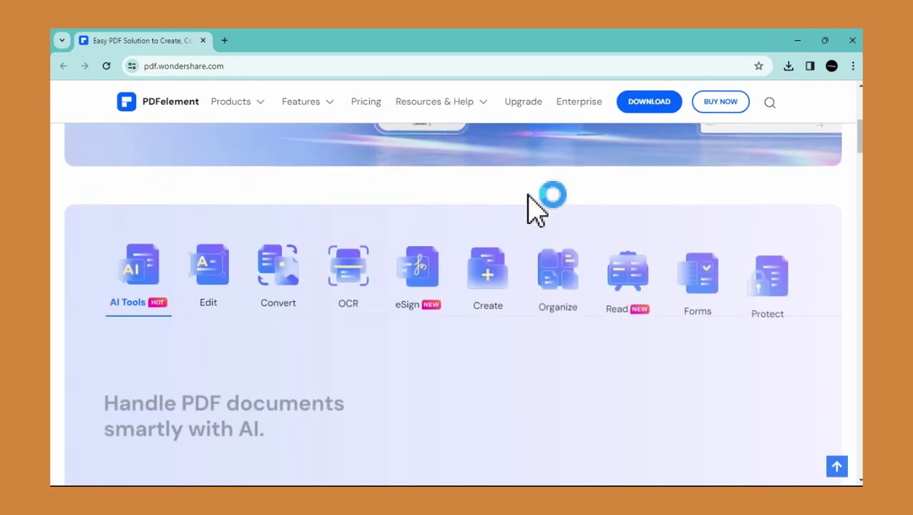
{"action": "scroll", "coordinate": [534, 208], "scroll_direction": "down", "scroll_amount": 5}
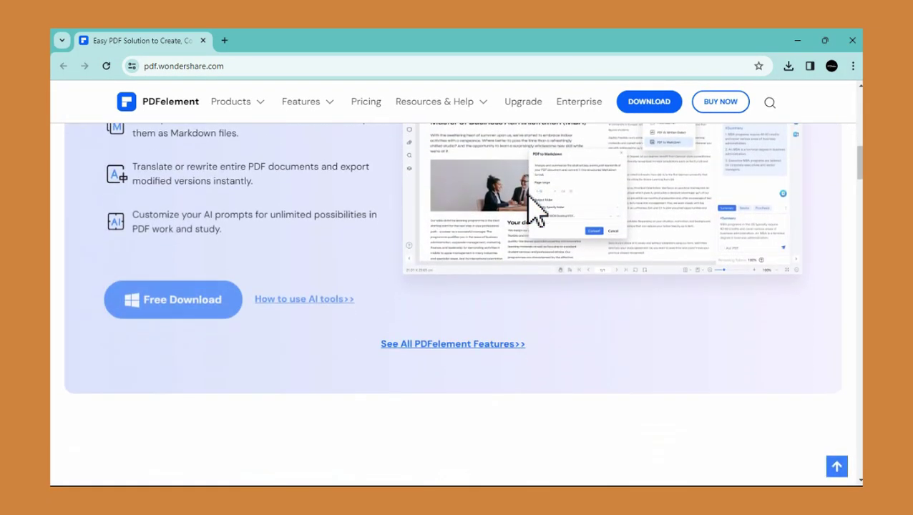
{"action": "scroll", "coordinate": [536, 210], "scroll_direction": "down", "scroll_amount": 4}
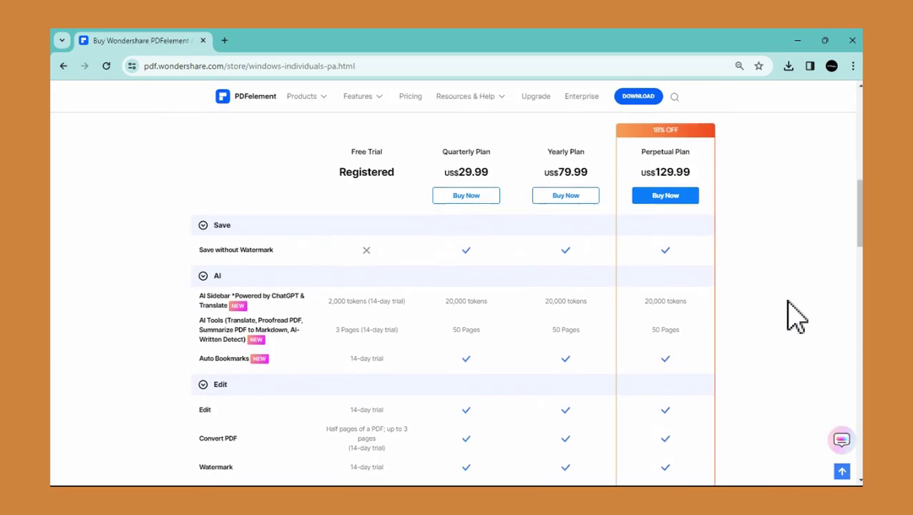
{"action": "scroll", "coordinate": [794, 315], "scroll_direction": "down", "scroll_amount": 5}
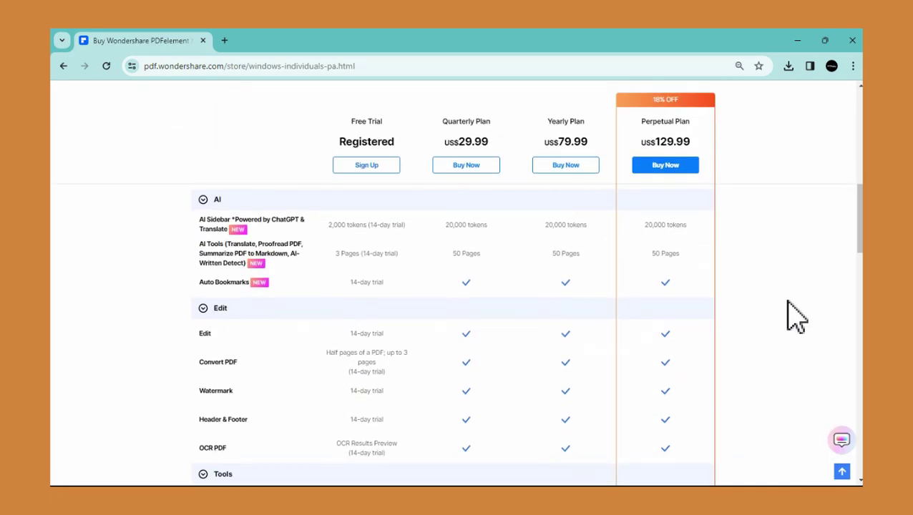
{"action": "scroll", "coordinate": [790, 303], "scroll_direction": "down", "scroll_amount": 5}
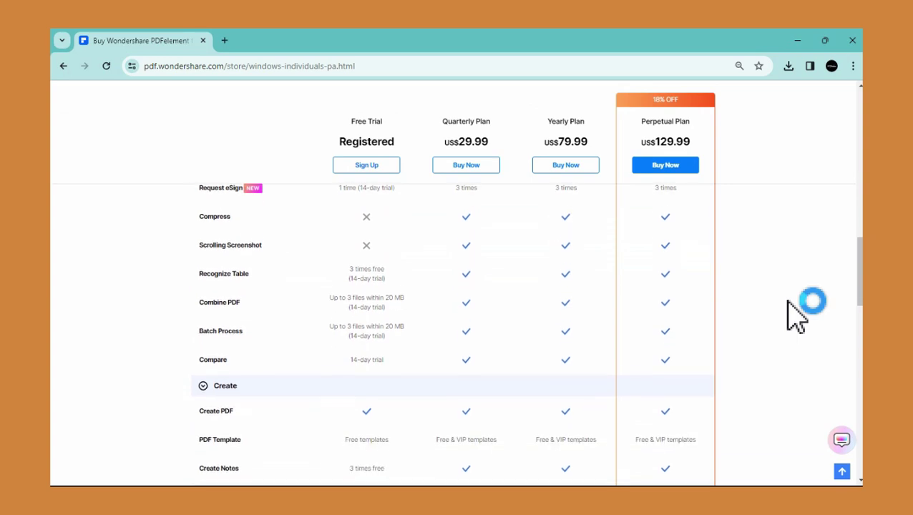